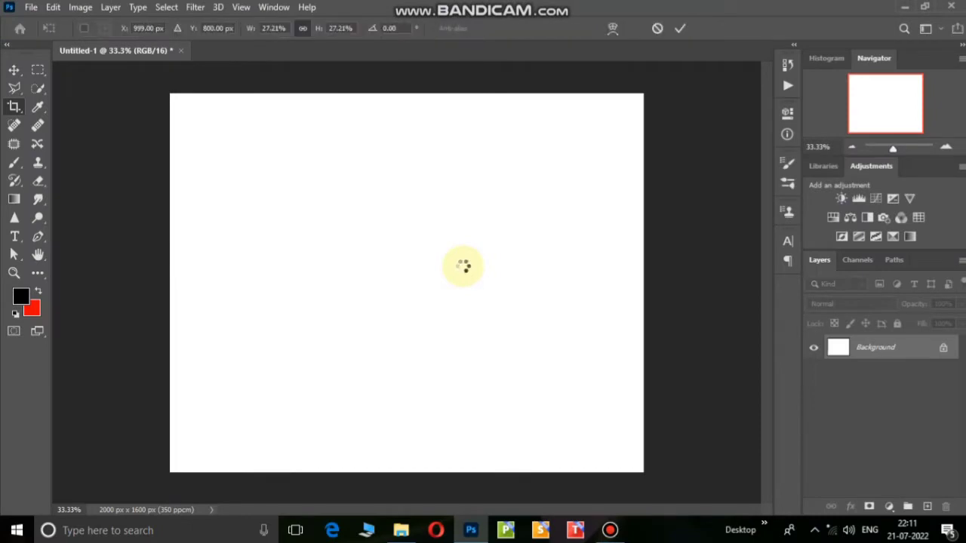
Commit the placed duck pencil sketch as its own layer and dismiss the rasterize warning.
left_click(680, 28)
key("c")
left_click(15, 163)
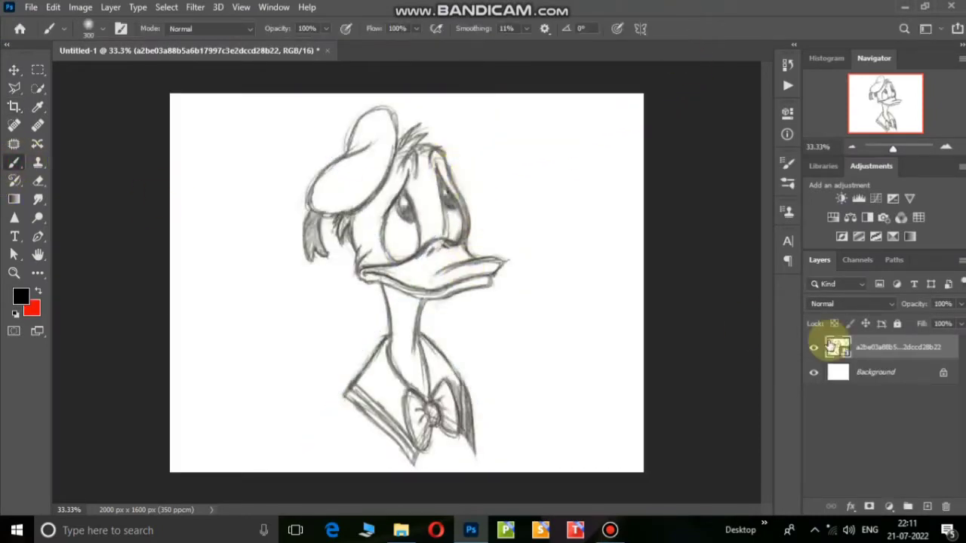
left_click(446, 274)
left_click(402, 213)
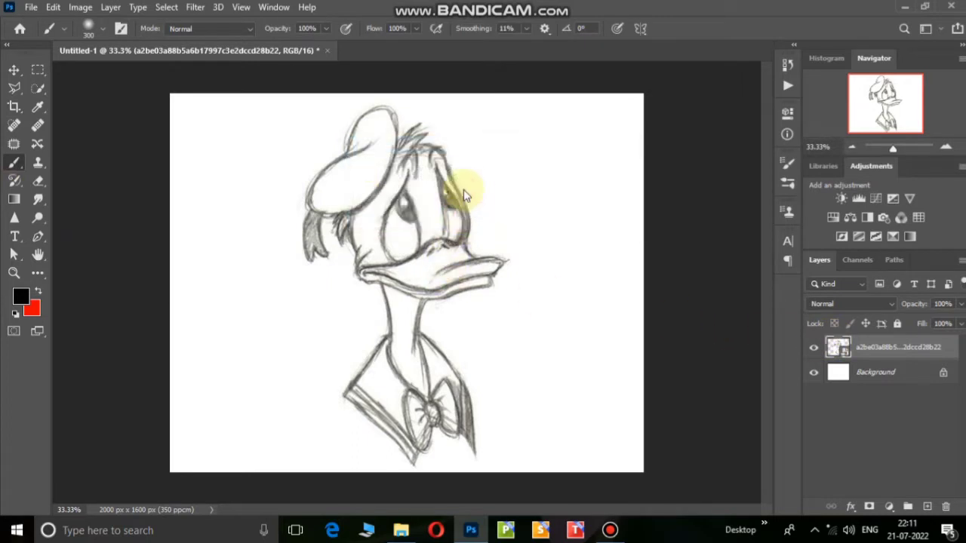
Switch to the Pen tool, zoom to the hat and start tracing its outline.
right_click(41, 239)
left_click(101, 235)
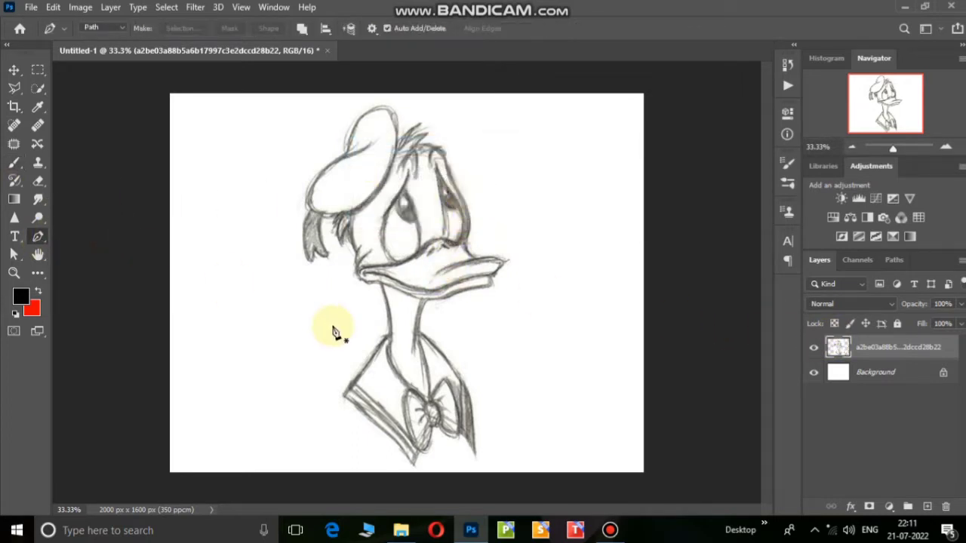
scroll(334, 330, "up", 1)
scroll(334, 324, "up", 1)
scroll(287, 305, "up", 1)
mouse_move(328, 294)
left_mouse_down()
mouse_move(362, 308)
mouse_move(410, 470)
left_mouse_up()
left_click(332, 230)
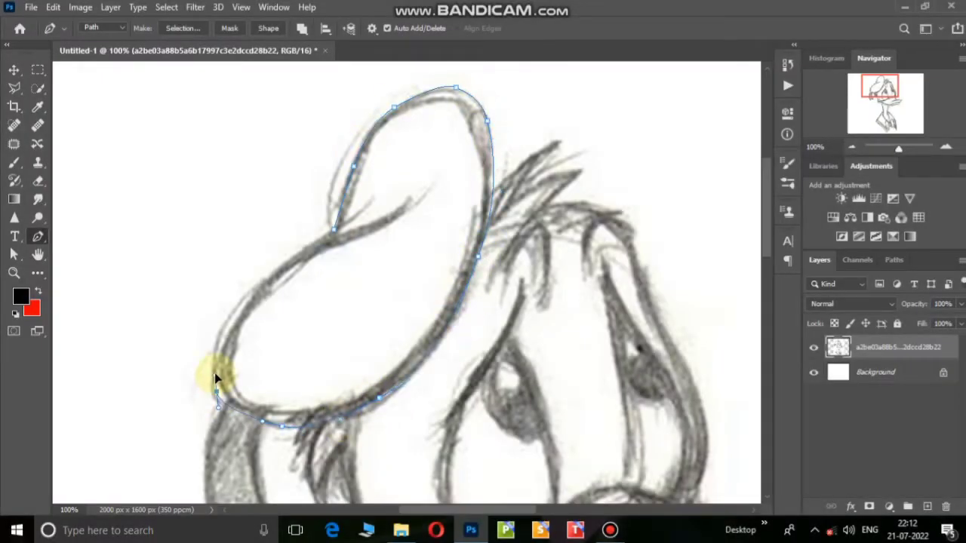
Fill the hat path with sky blue, then delete the path.
right_click(355, 202)
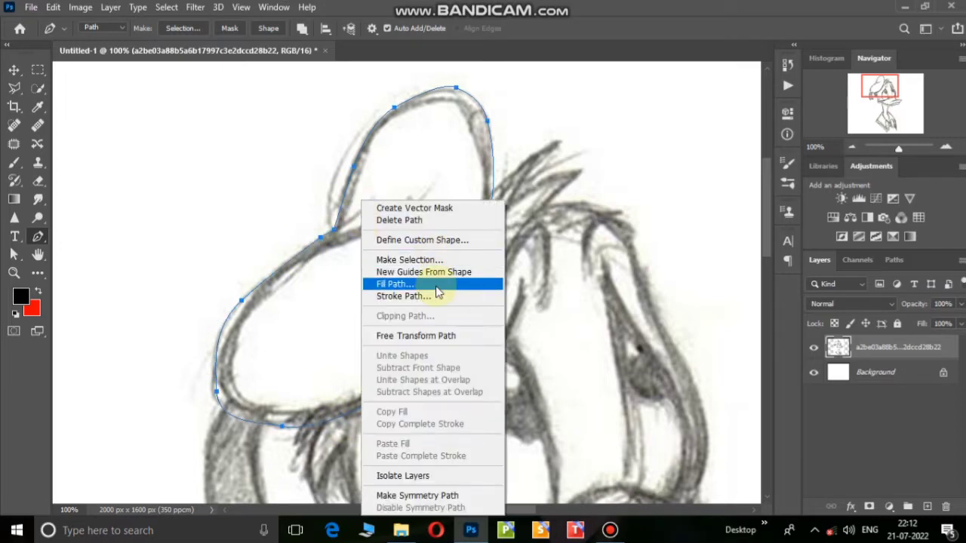
left_click(407, 282)
left_click(532, 117)
left_click(491, 147)
left_click_drag(777, 61, 780, 155)
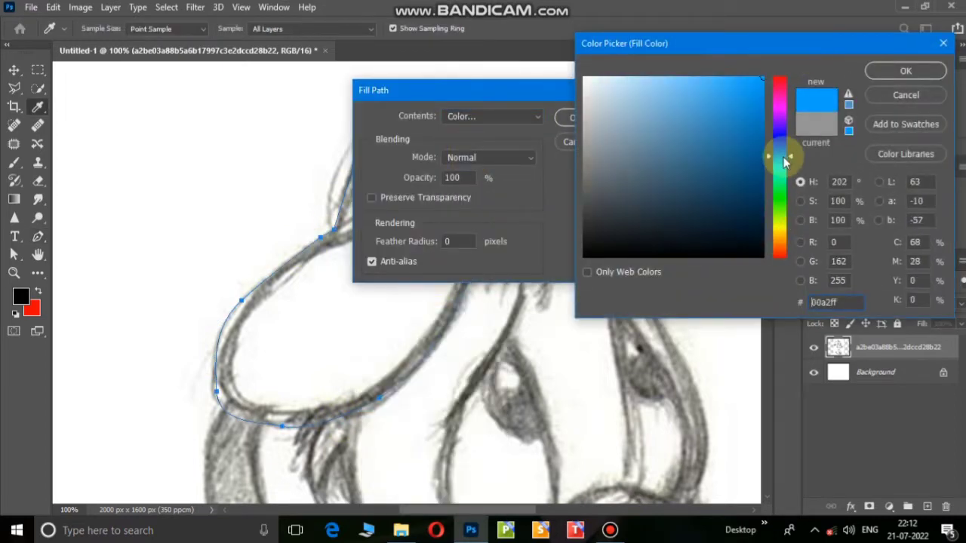
left_click(905, 70)
left_click(578, 116)
right_click(368, 294)
left_click(377, 219)
Begin tracing the head outline along the sketch lines.
scroll(463, 237, "down", 2)
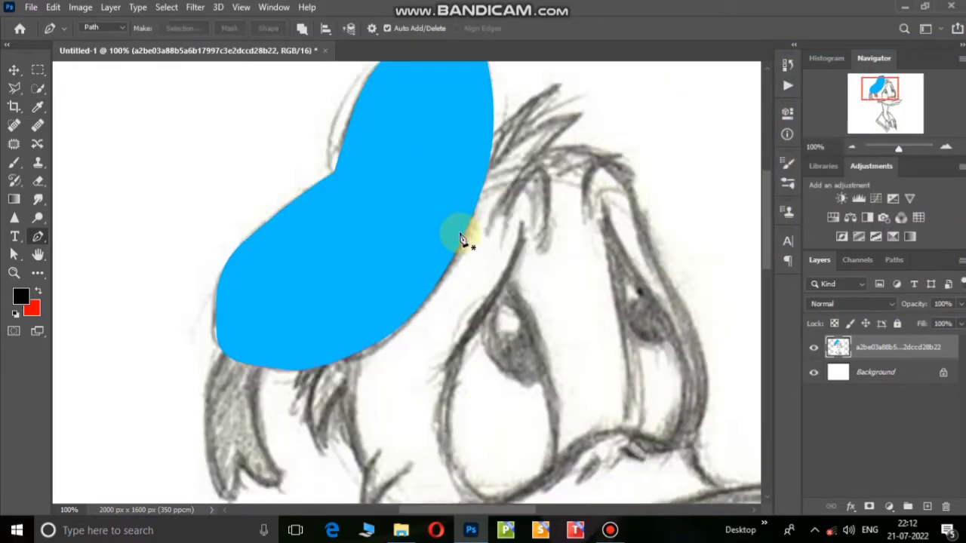
scroll(483, 196, "up", 1)
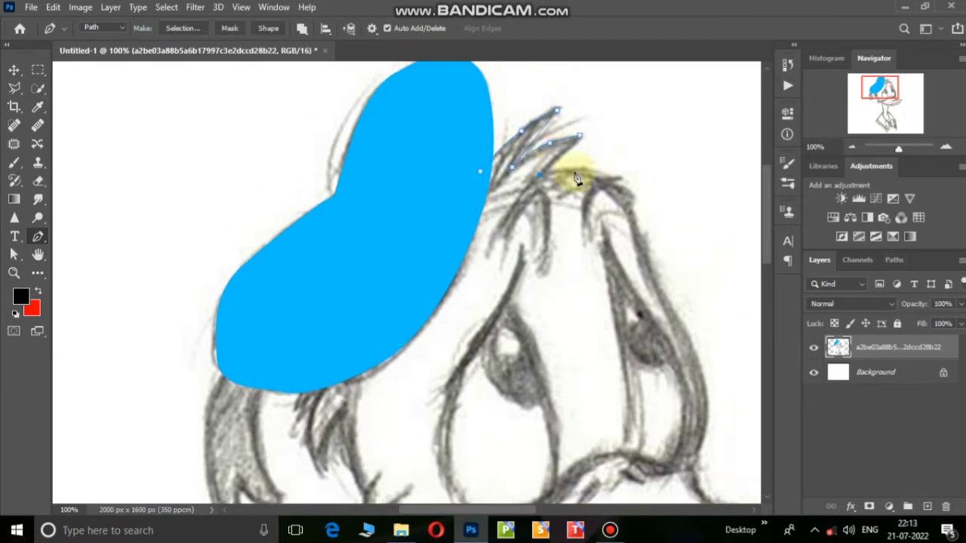
left_click_drag(651, 254, 663, 286)
scroll(694, 323, "down", 2)
left_click(694, 434)
scroll(647, 344, "down", 5)
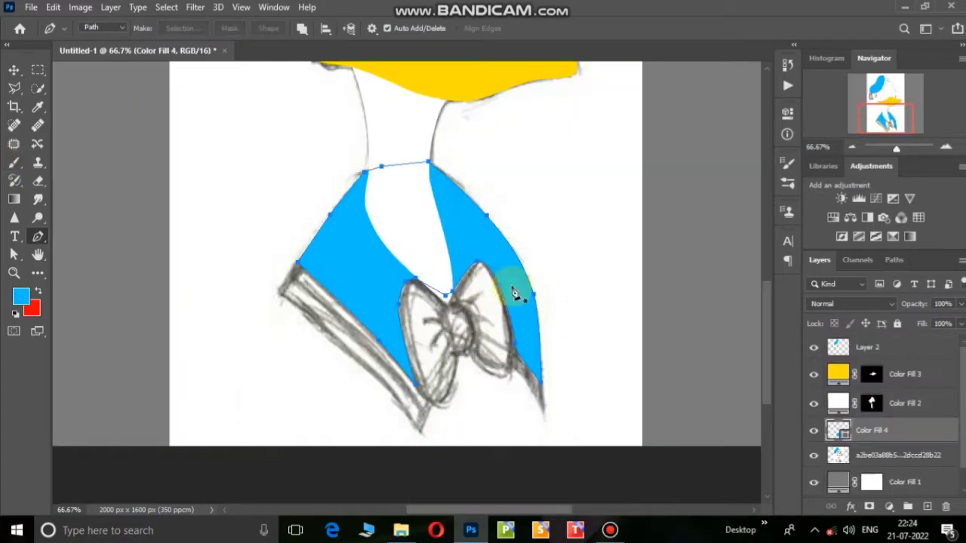
Add a red Solid Color fill layer for the bow.
left_click(929, 506)
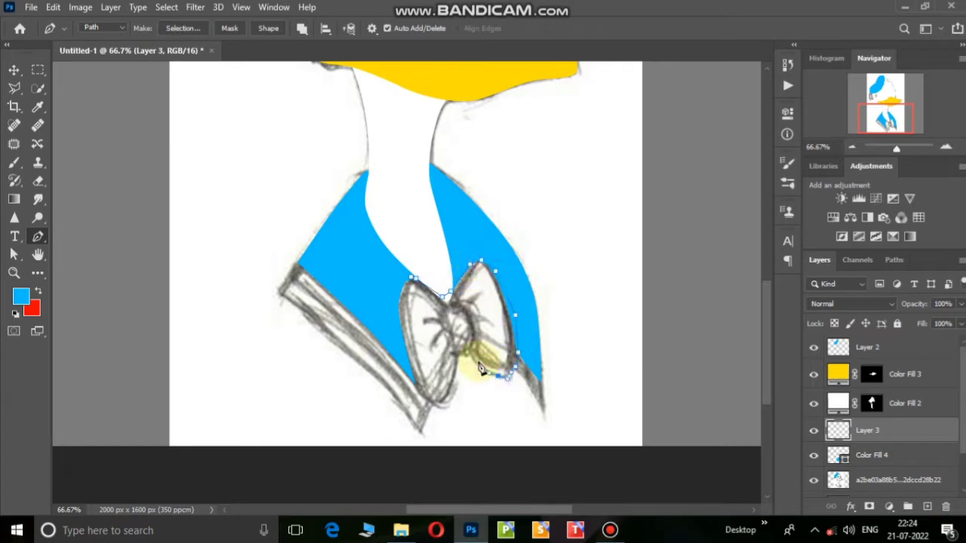
left_click(891, 480)
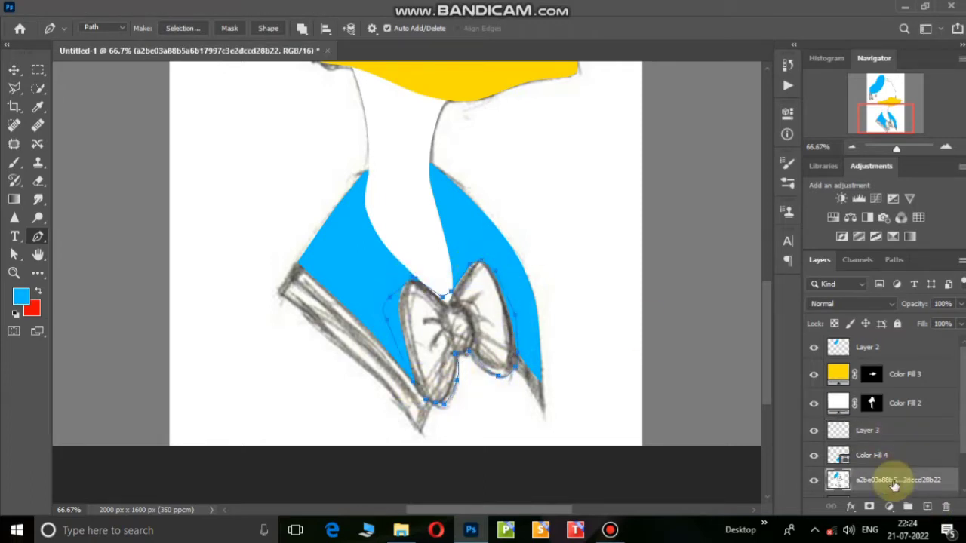
left_click(888, 506)
left_click(891, 259)
mouse_move(779, 162)
left_mouse_down()
mouse_move(779, 79)
mouse_move(763, 57)
left_mouse_up()
key("Return")
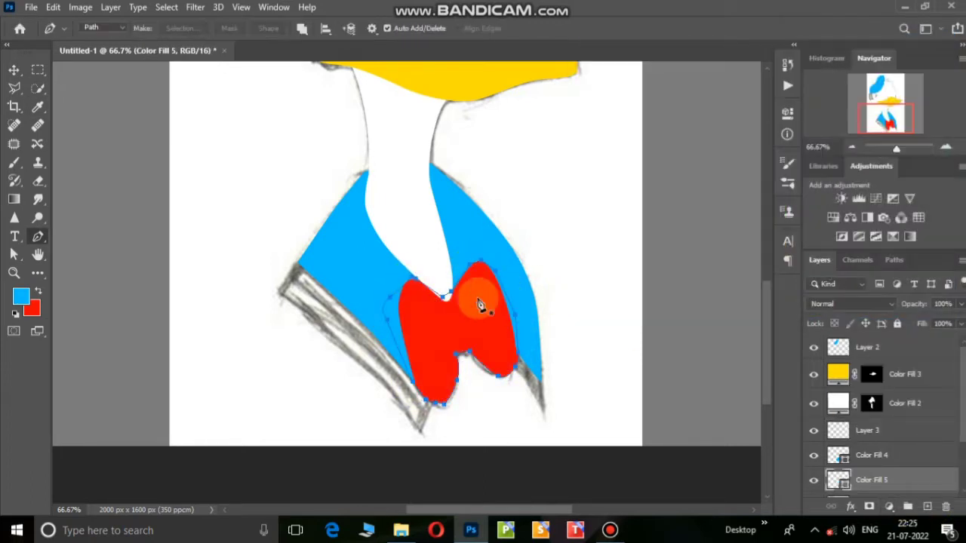
Add a dark navy Solid Color fill layer for the collar edge.
scroll(928, 453, "down", 2)
left_click(905, 460)
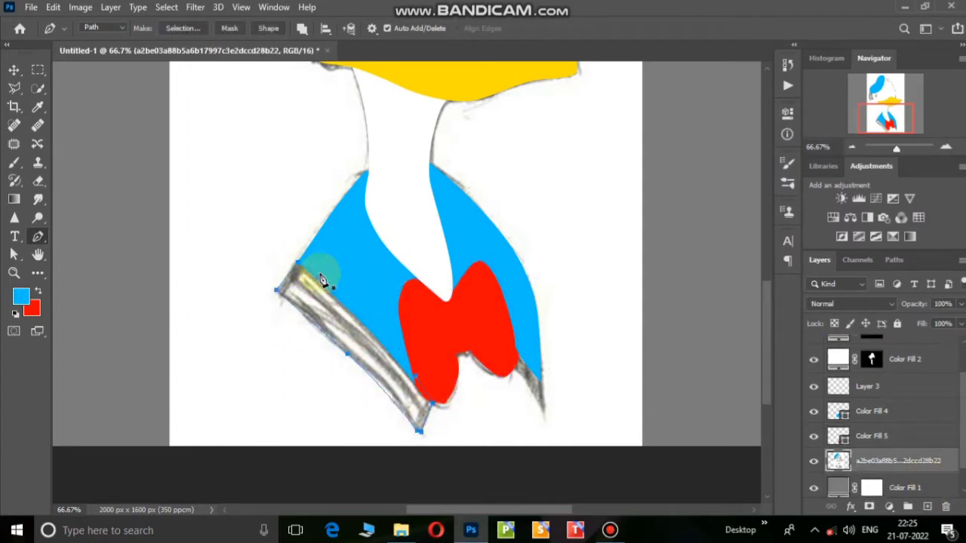
scroll(873, 452, "down", 1)
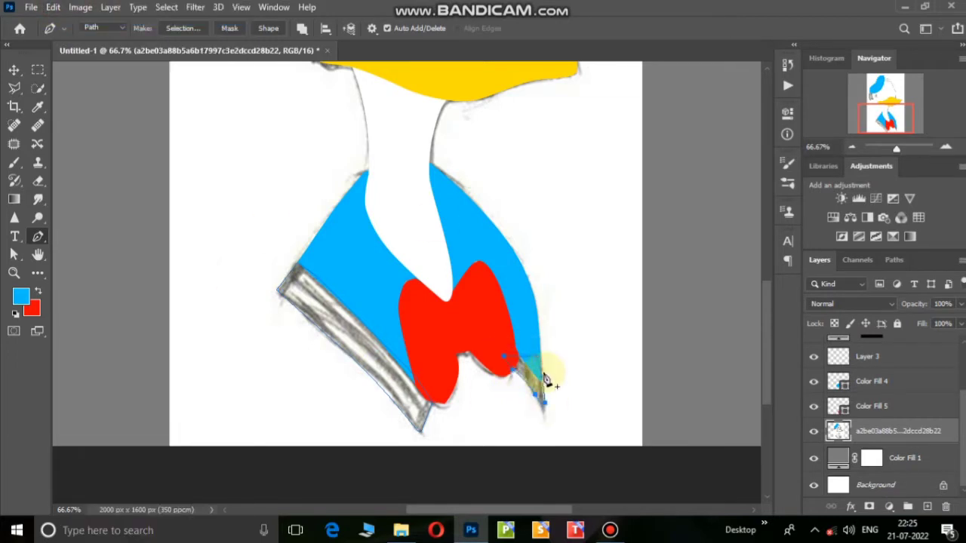
left_click(889, 506)
left_click(875, 251)
left_click(900, 68)
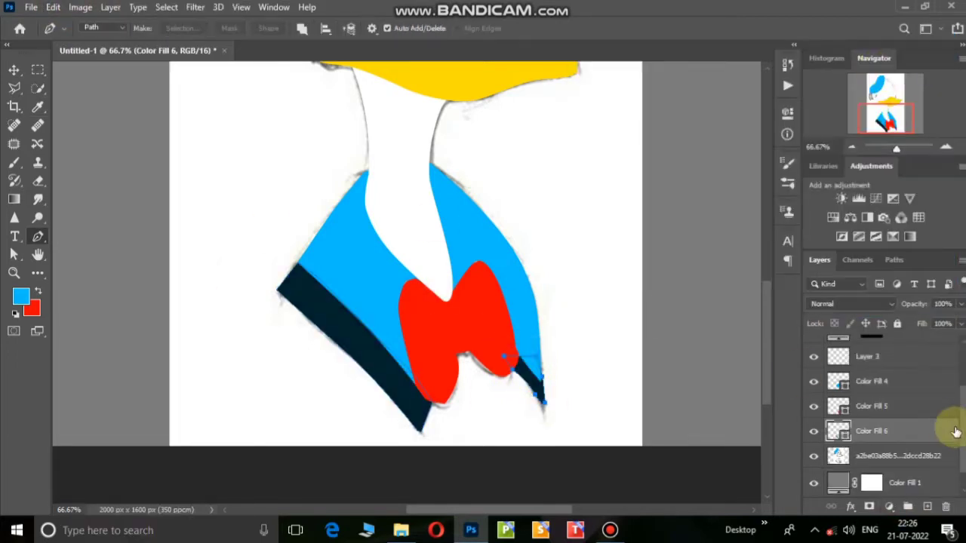
Extend the navy Color Fill 6 shape up the hair to where it meets the hat.
scroll(955, 432, "up", 2)
scroll(565, 440, "down", 1)
scroll(495, 395, "up", 3)
scroll(914, 460, "down", 1)
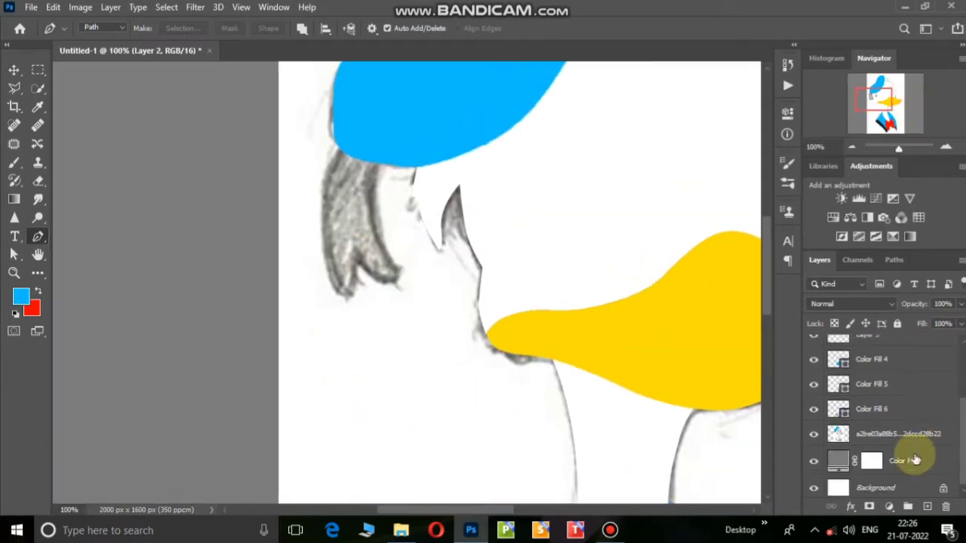
left_click(875, 409)
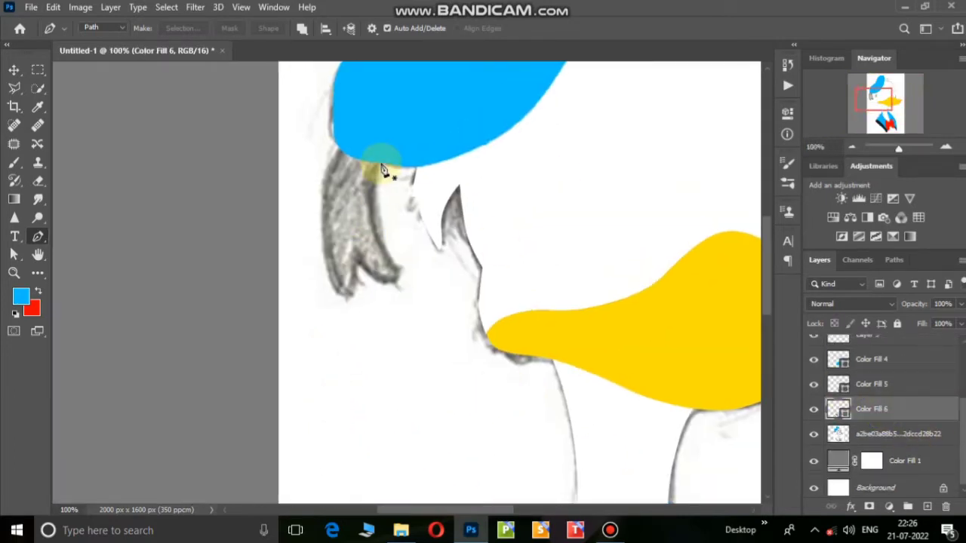
left_click(338, 298)
left_click(325, 243)
left_click(322, 198)
left_click(328, 152)
left_click(339, 143)
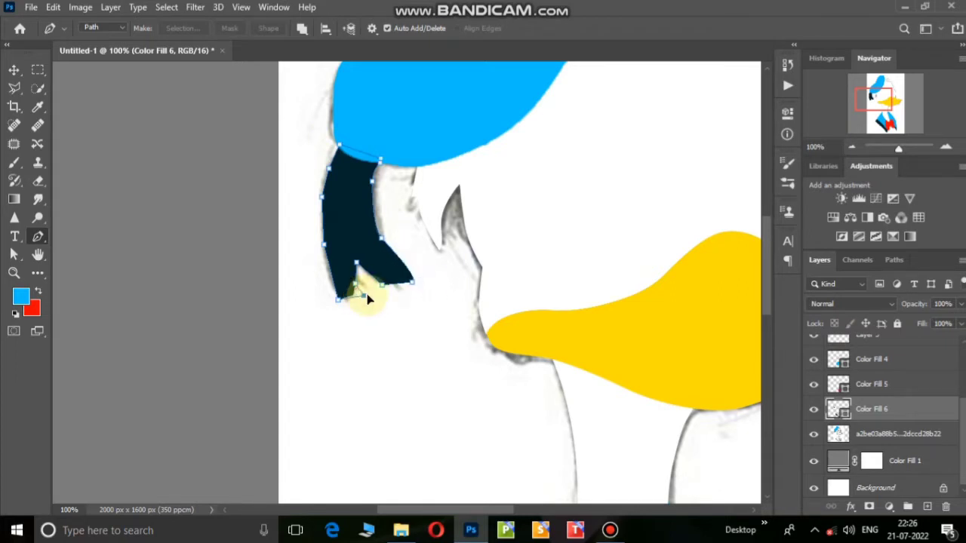
Zoom out to the whole drawing and select the Color Fill 4 and Color Fill 6 layers.
key("b")
scroll(962, 411, "up", 3)
key("ctrl+minus")
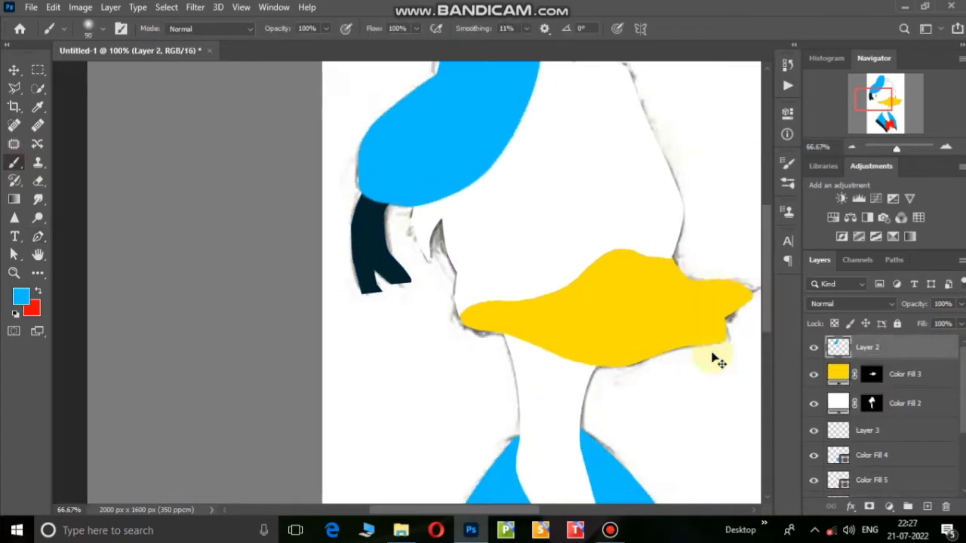
key("ctrl+minus")
right_click(496, 330, "ctrl")
left_click(580, 309)
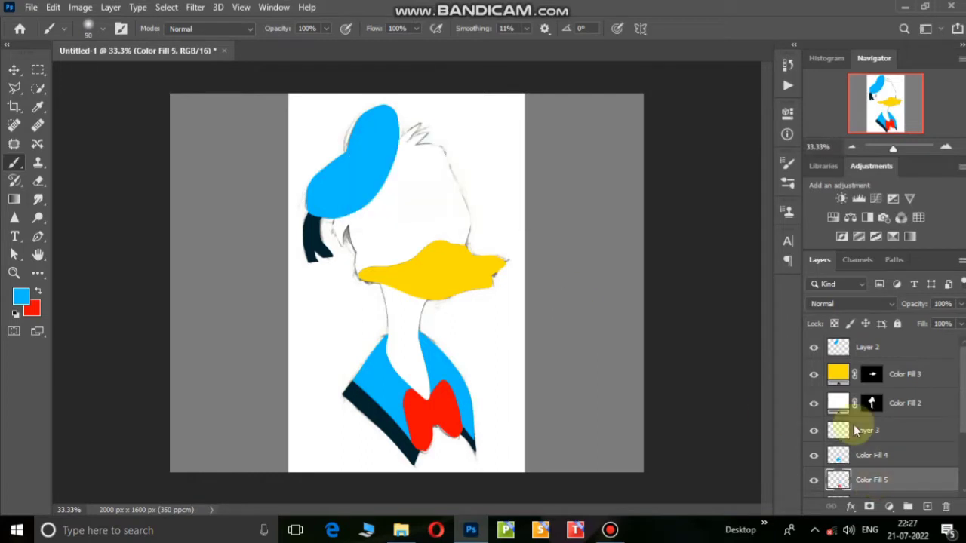
scroll(853, 425, "down", 3)
left_click(872, 399)
left_click(546, 341)
key("Escape")
scroll(948, 366, "up", 3)
left_click(609, 530)
left_click(632, 472)
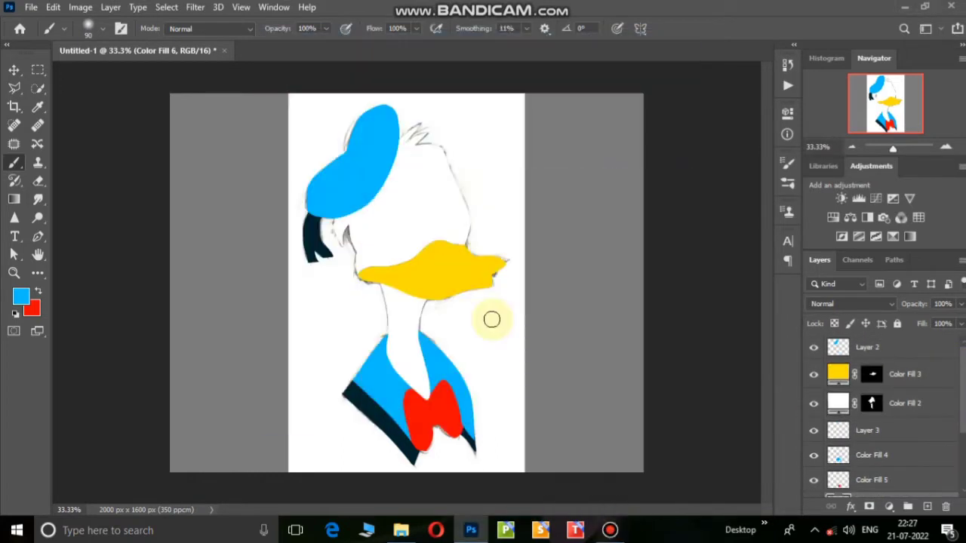
scroll(949, 442, "down", 2)
Hide the sketch and group the colour layers from Layer 2 to Color Fill 6 into Group 1.
left_click(813, 428)
scroll(933, 350, "up", 3)
left_click(933, 350)
scroll(906, 422, "down", 3)
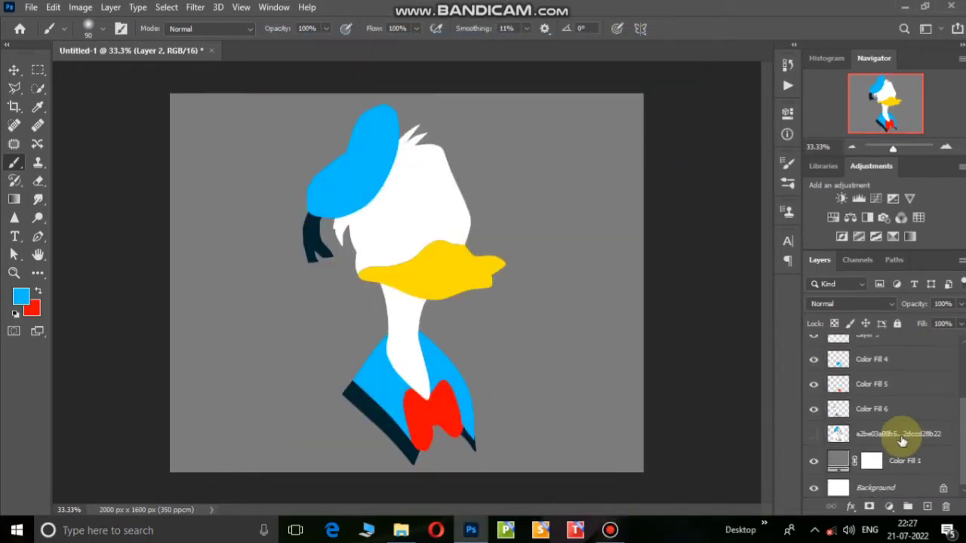
left_click(897, 412, "shift")
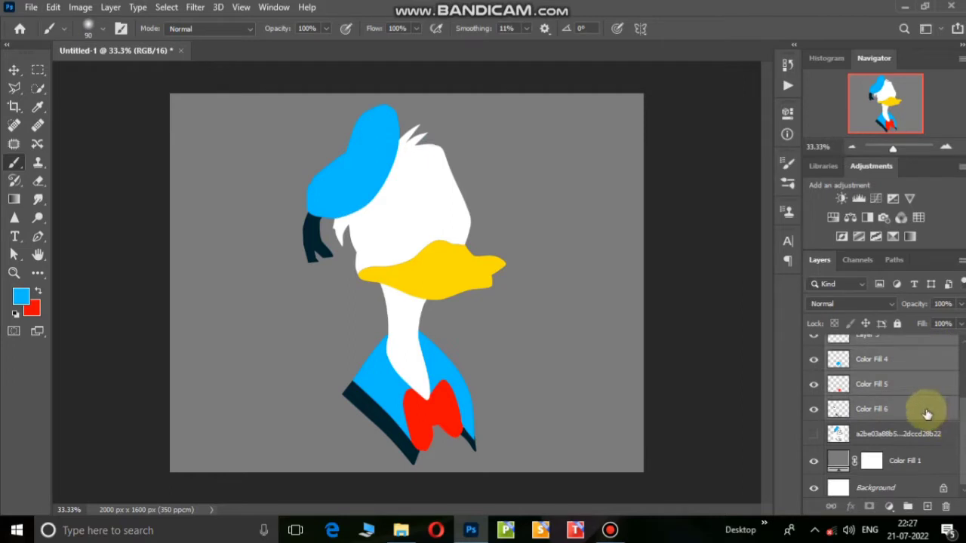
key("ctrl+g")
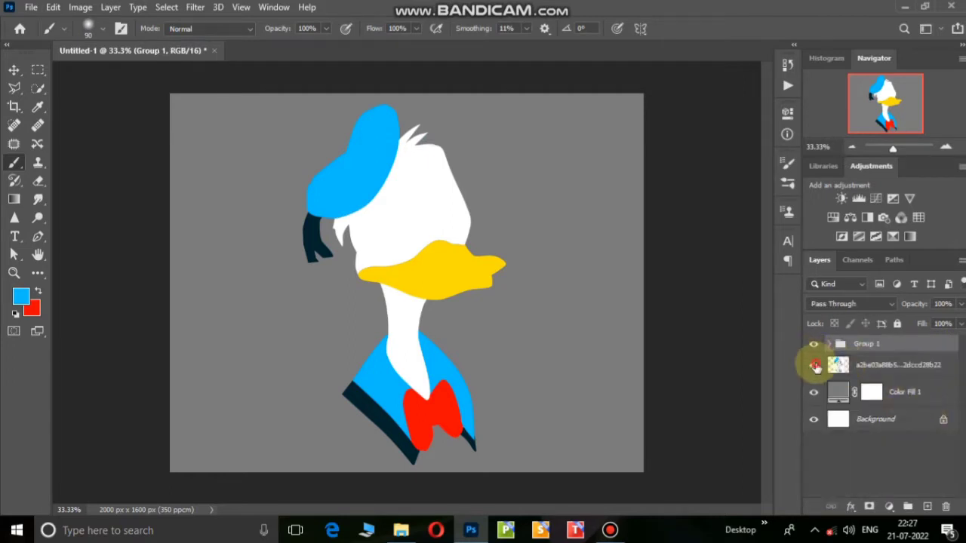
Toggle the sketch and Group 1 visibility to compare the colours against the sketch.
left_click(815, 366)
left_click(813, 346)
left_click(814, 345)
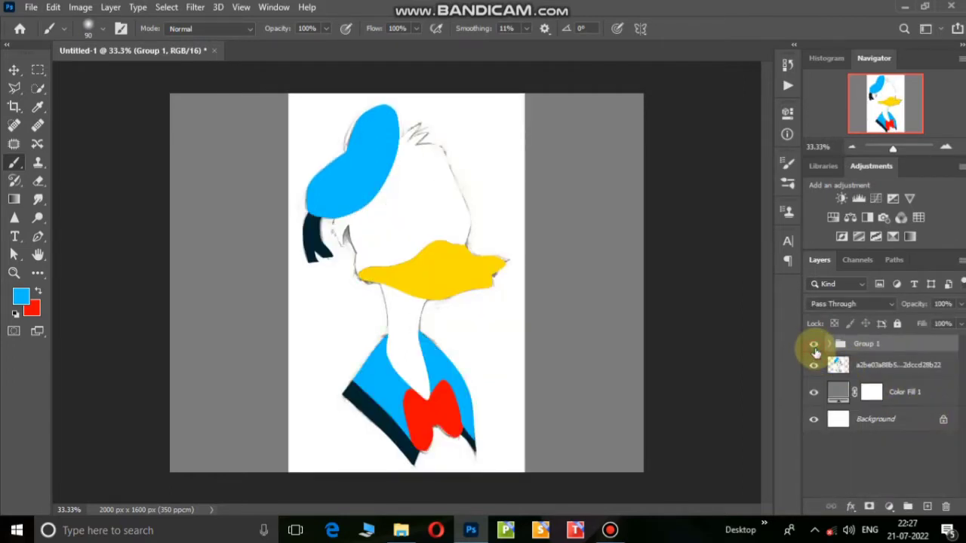
left_click(837, 368)
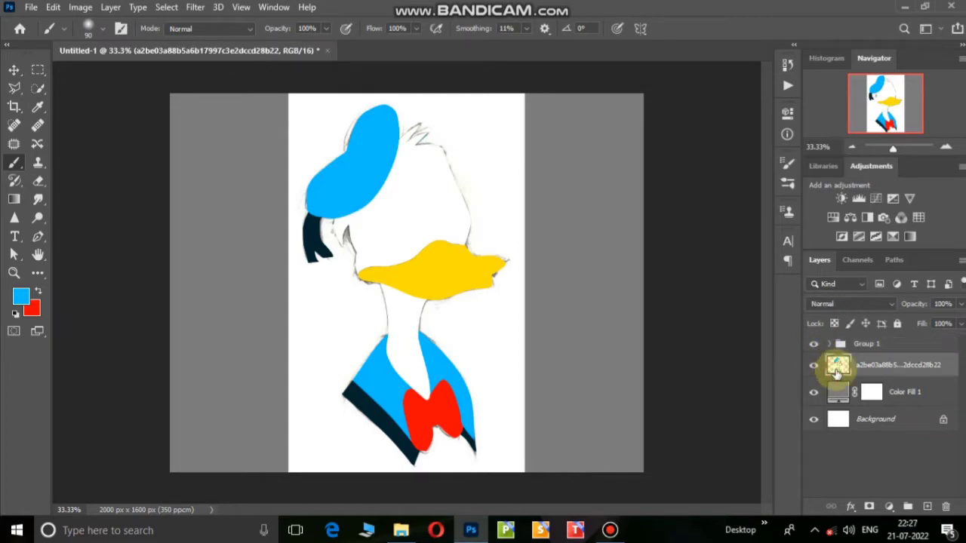
left_click(813, 346)
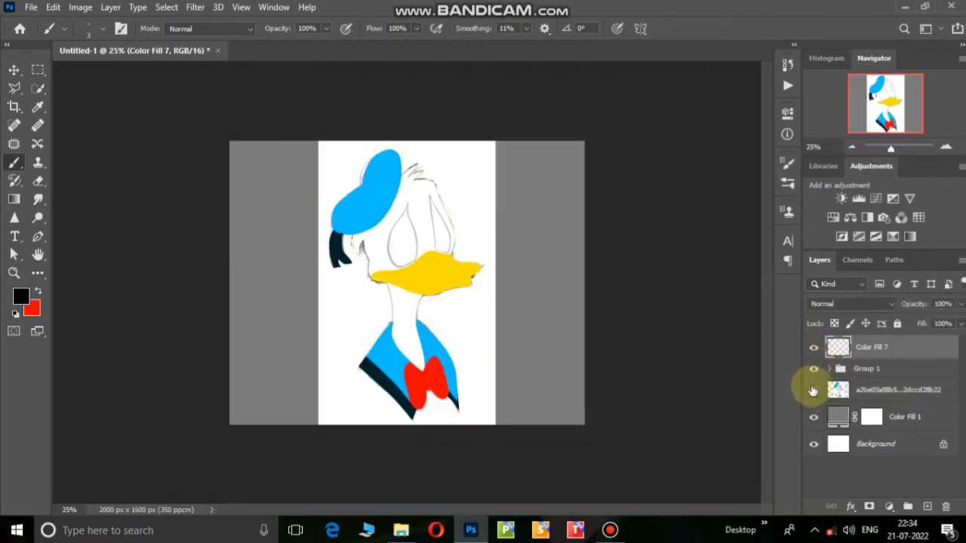
Zoom in on the face and toggle layers to reveal the eye sketch.
left_click(814, 389)
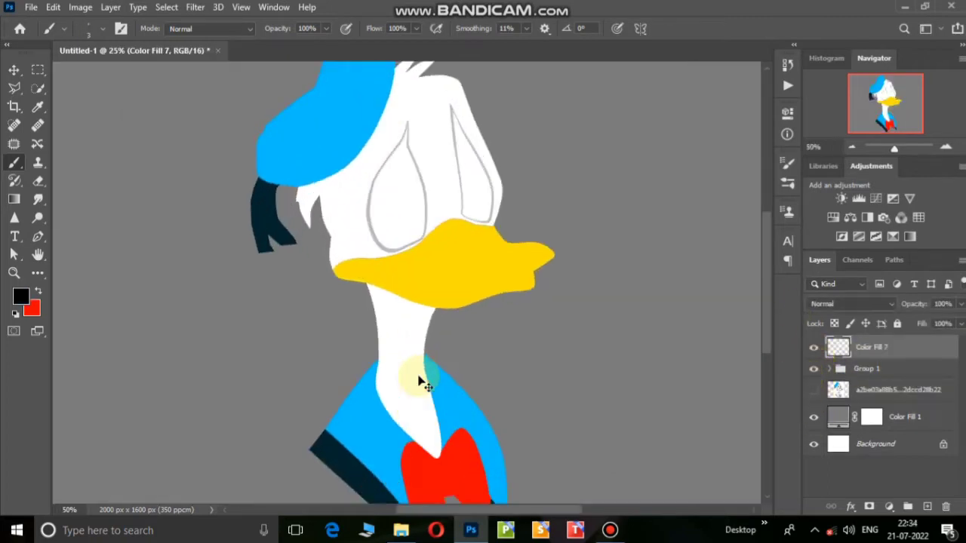
key("ctrl+1")
left_click_drag(399, 215, 399, 423)
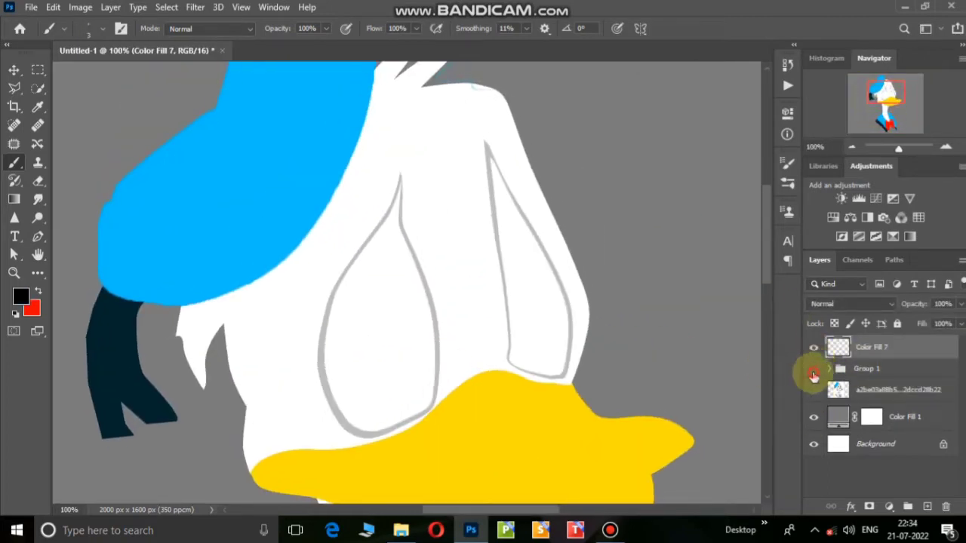
left_click(813, 368)
left_click(813, 368)
left_click(813, 347)
left_click(813, 368)
left_click(813, 389)
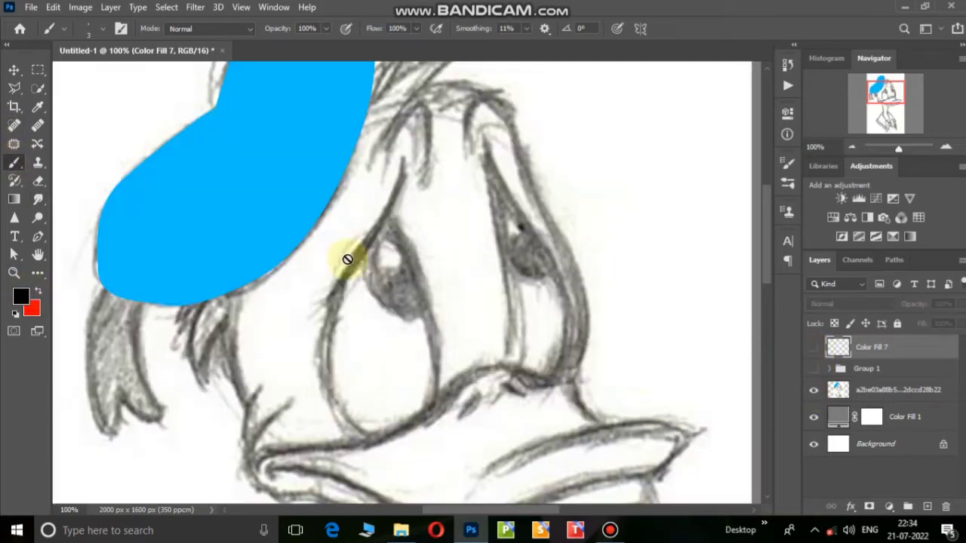
On a new layer, paint solid black pupils in both eyes, redoing the faulty right one.
left_click(927, 506)
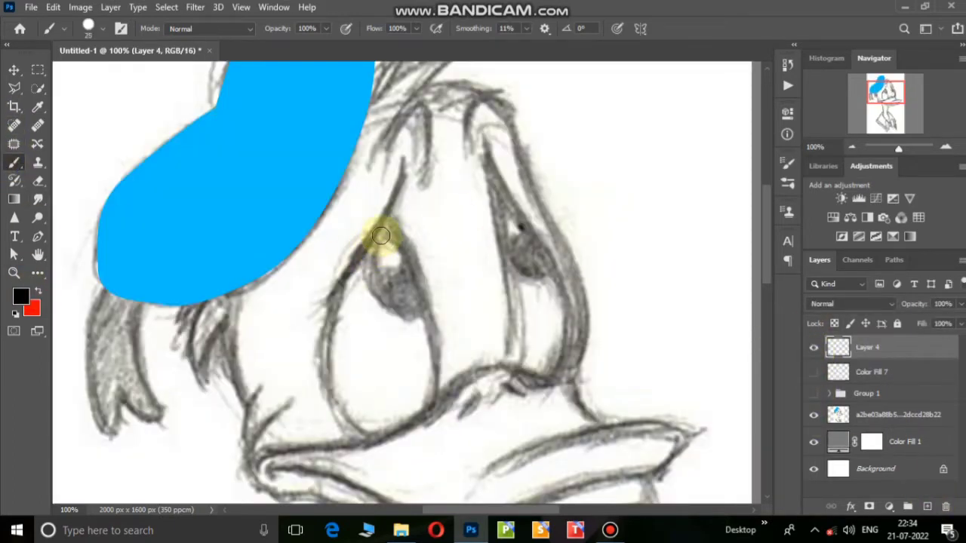
left_click_drag(415, 303, 383, 267)
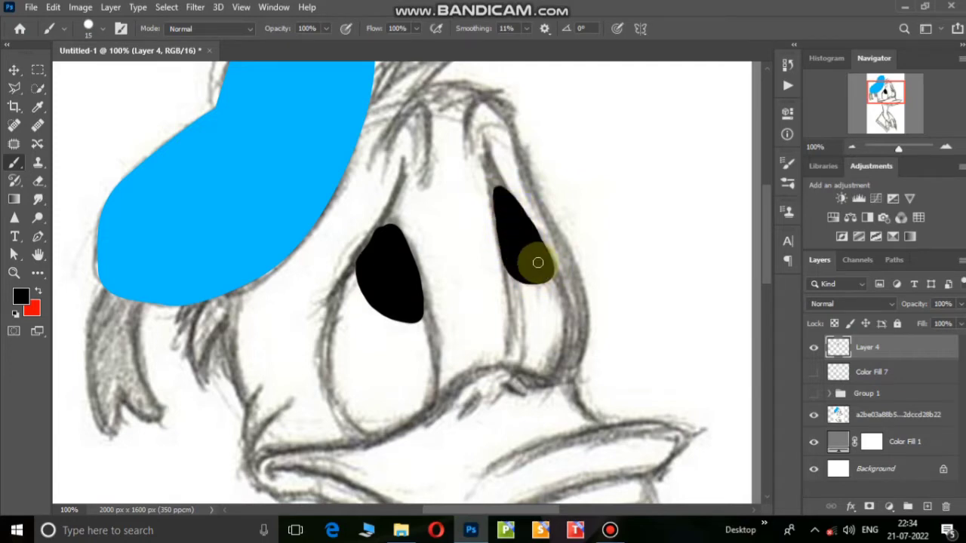
key("alt+e")
key("Return")
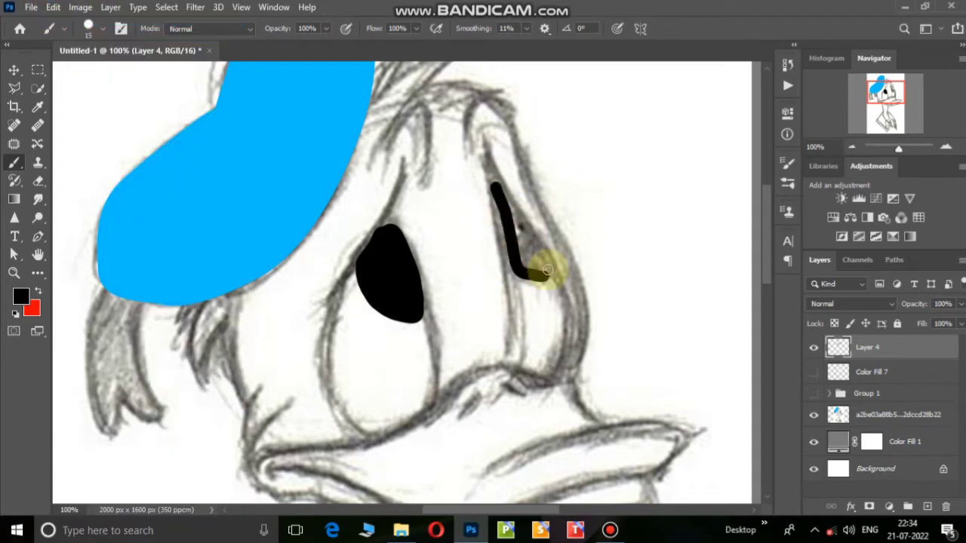
left_click_drag(547, 271, 532, 264)
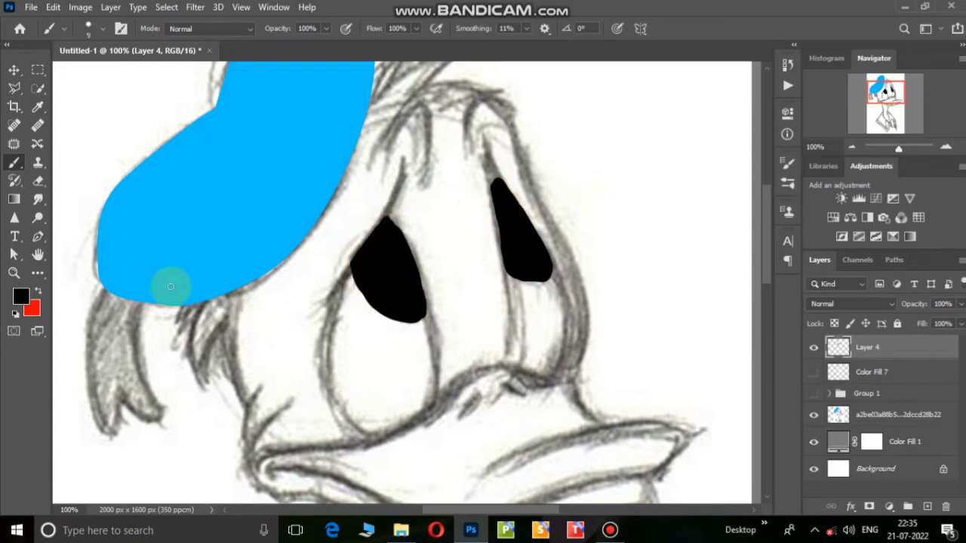
Hide the pupils layer, set white as the paint colour and add a highlights layer.
left_click(814, 347)
key("d")
key("x")
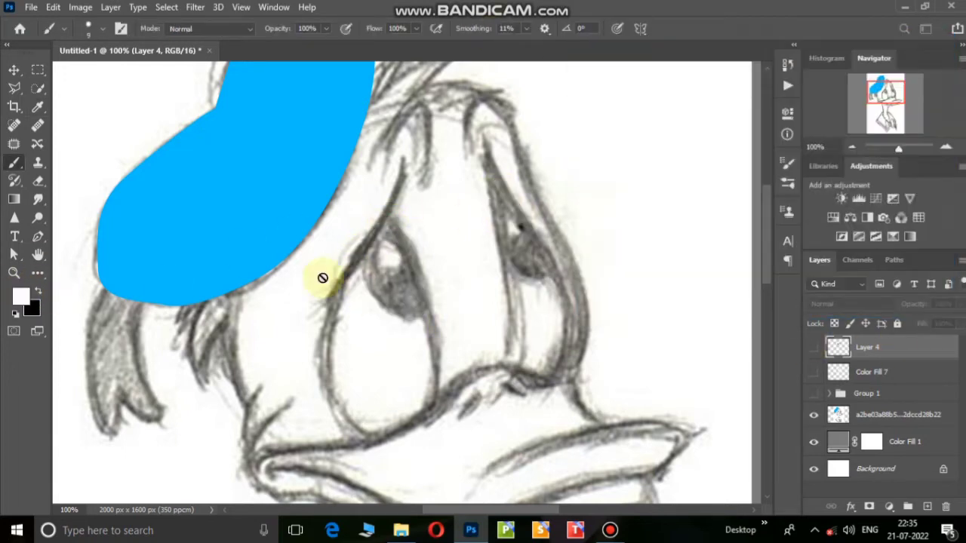
left_click(927, 506)
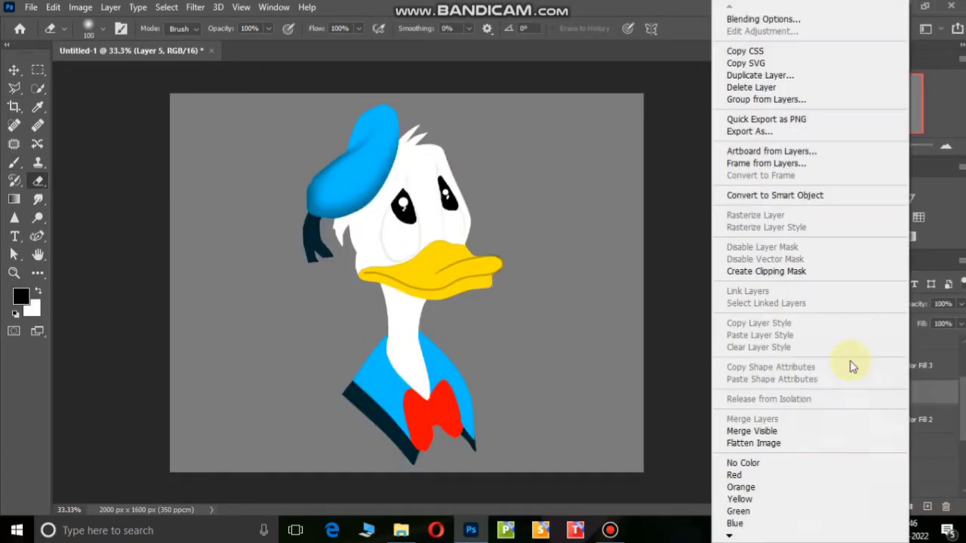
Softly shade the hat's lower edge and the cheek above the beak, erasing excess.
key("b")
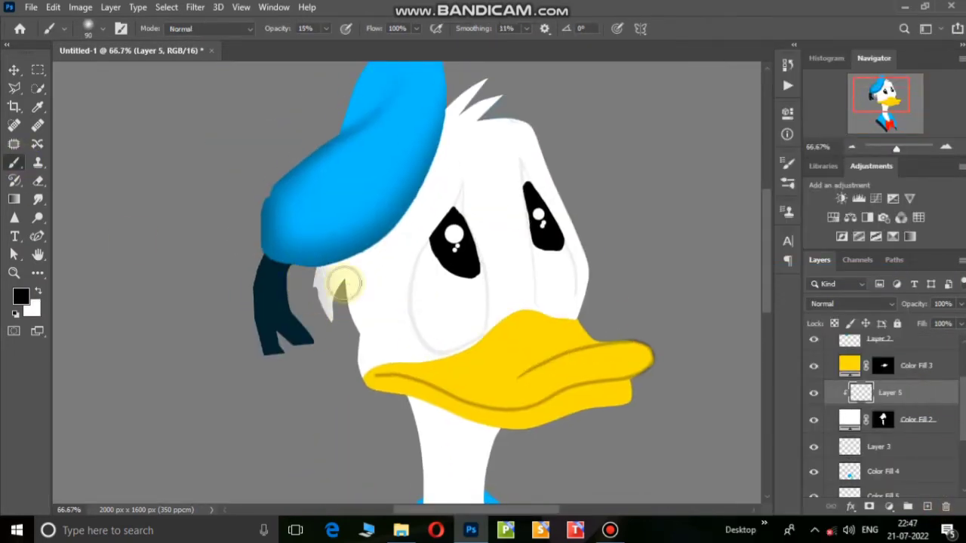
scroll(362, 340, "down", 3)
scroll(385, 340, "down", 2)
scroll(434, 418, "down", 2)
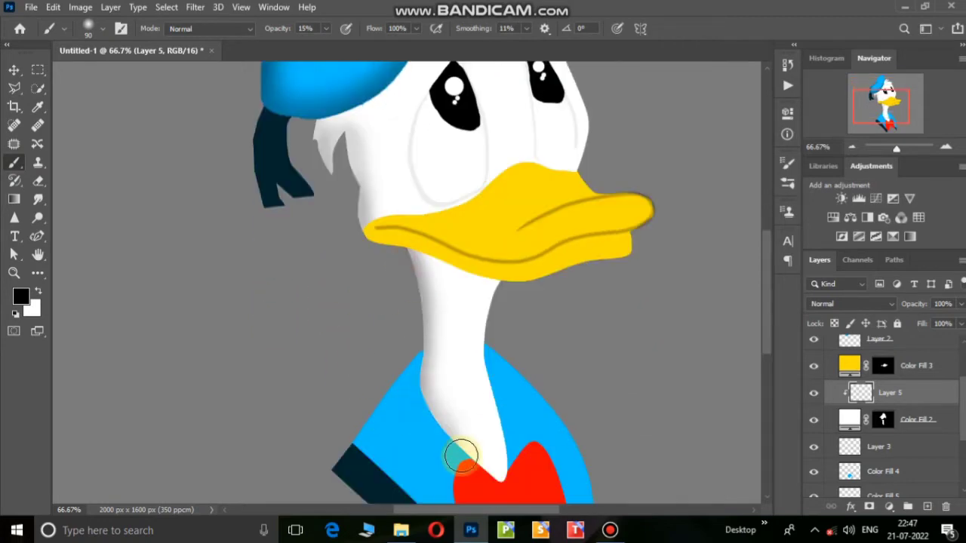
scroll(423, 332, "down", 1)
scroll(520, 192, "up", 3)
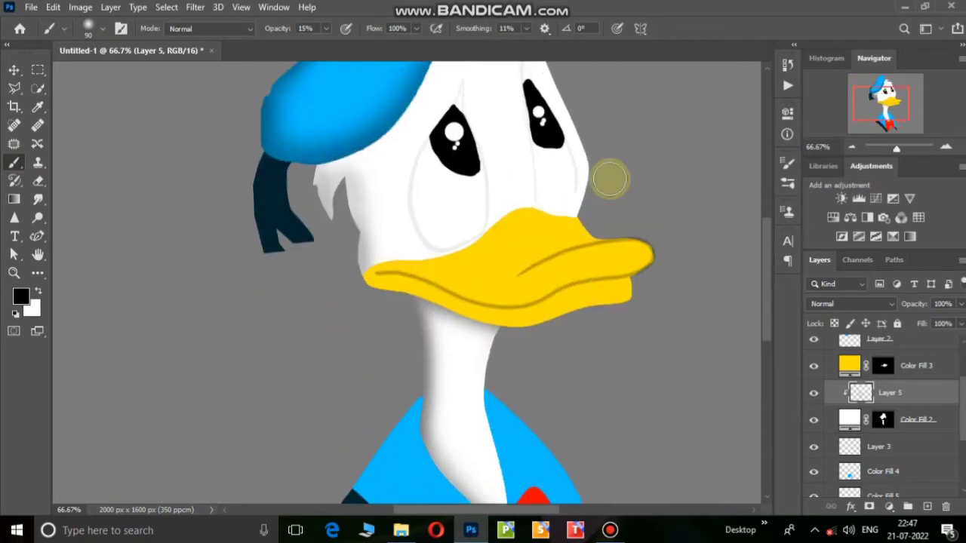
scroll(521, 158, "up", 2)
mouse_move(428, 139)
left_mouse_down()
mouse_move(309, 254)
mouse_move(420, 129)
mouse_move(308, 296)
mouse_move(345, 281)
left_mouse_up()
mouse_move(377, 334)
left_mouse_down()
mouse_move(401, 360)
mouse_move(414, 308)
mouse_move(432, 334)
left_mouse_up()
key("e")
scroll(431, 334, "down", 3)
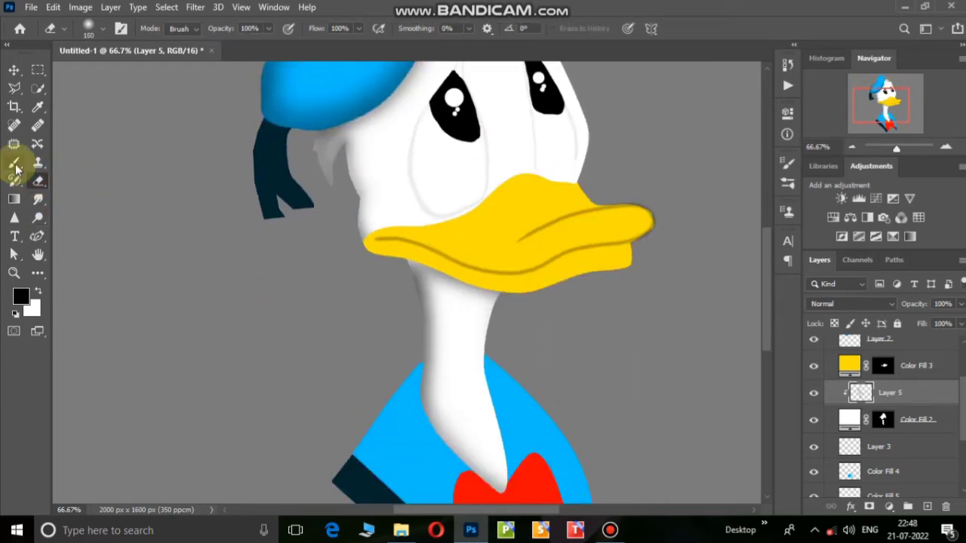
On a new clipped layer at 10% brush opacity, shade the lower beak crease and clean it up.
left_click(13, 162)
scroll(475, 220, "up", 1)
left_click(927, 506)
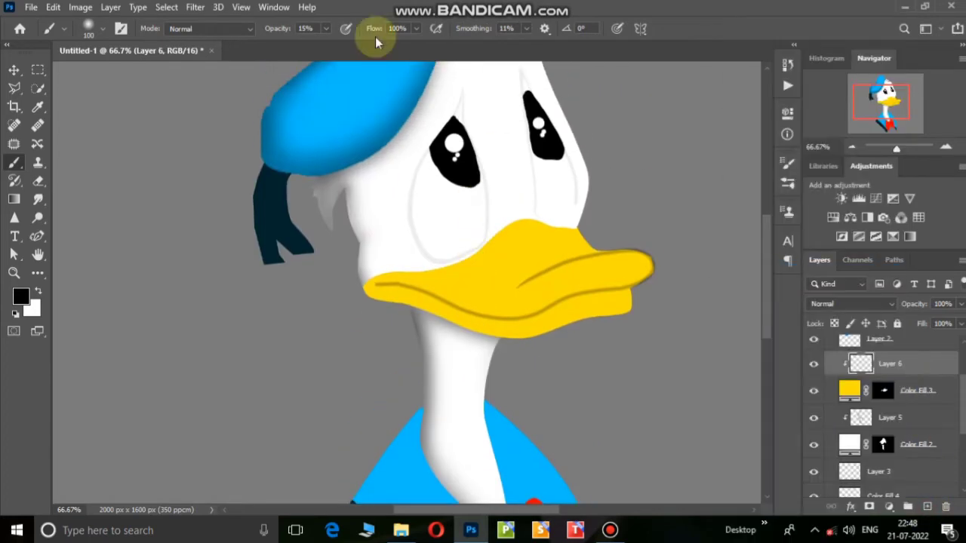
left_click_drag(325, 28, 323, 44)
left_click_drag(405, 287, 647, 269)
left_click_drag(374, 287, 581, 305)
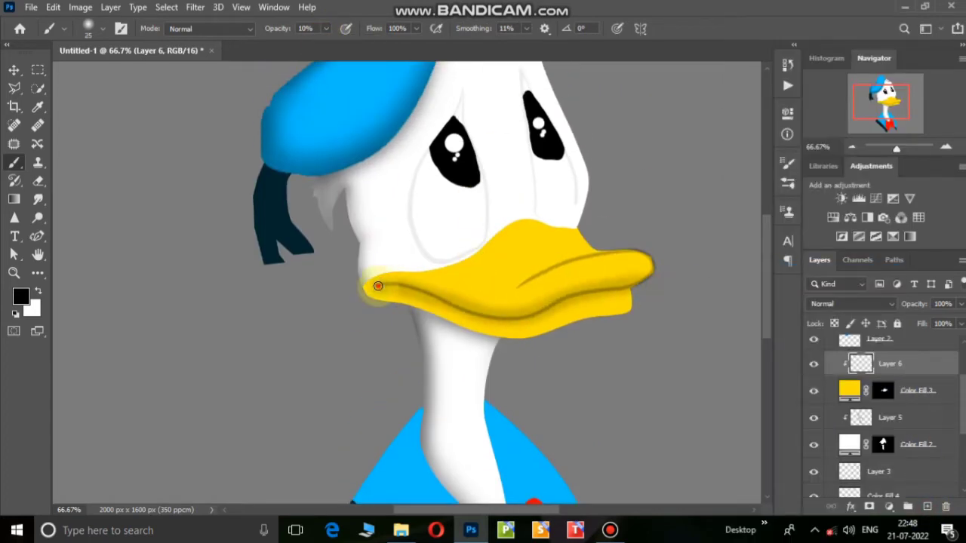
left_click_drag(442, 305, 636, 286)
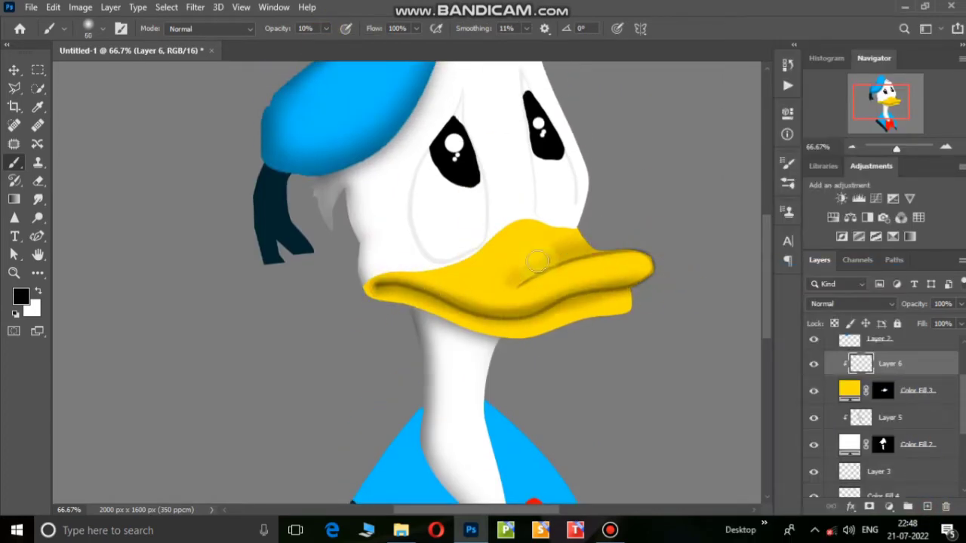
left_click(38, 181)
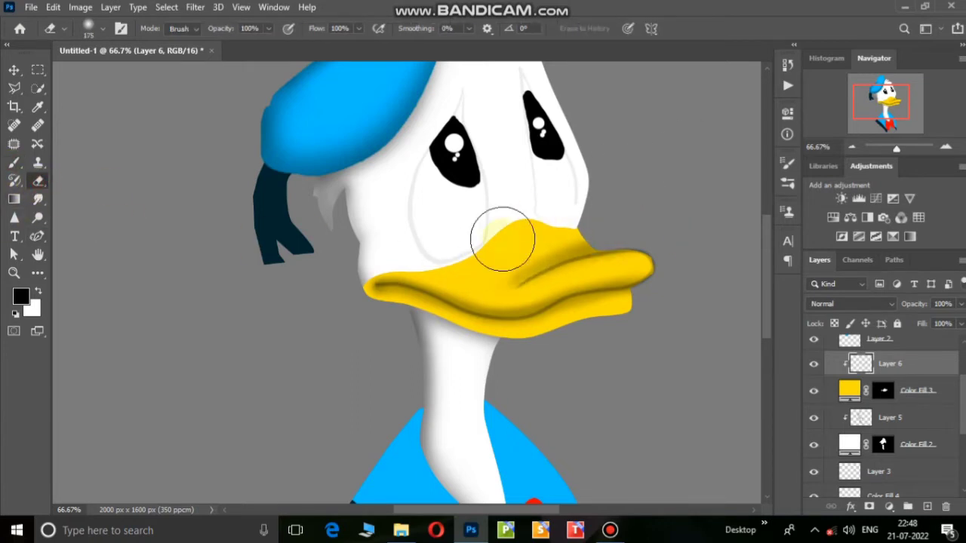
scroll(674, 262, "down", 1)
key("b")
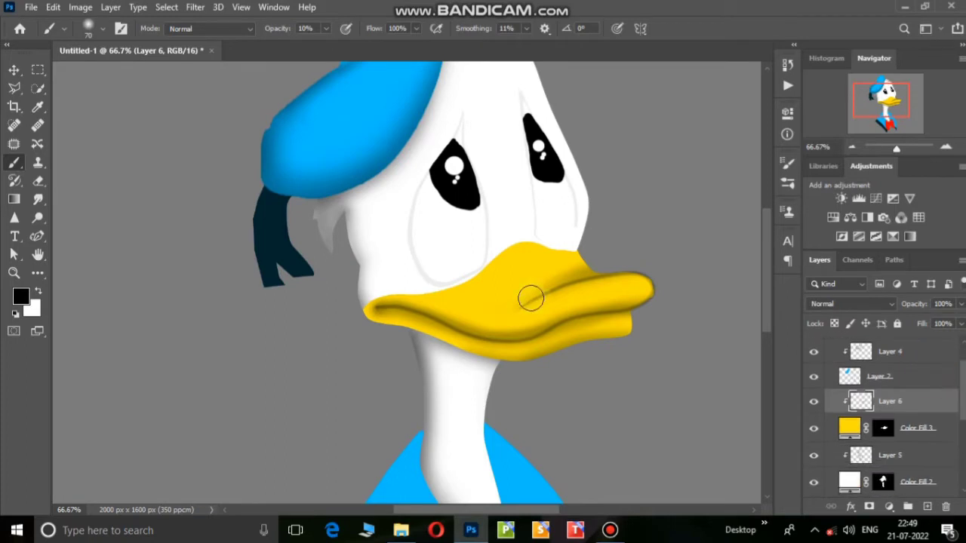
Clip a new layer to the blue collar colour and enlarge the brush to shade it.
scroll(528, 298, "down", 3)
left_click(907, 467)
key("ctrl+alt+g")
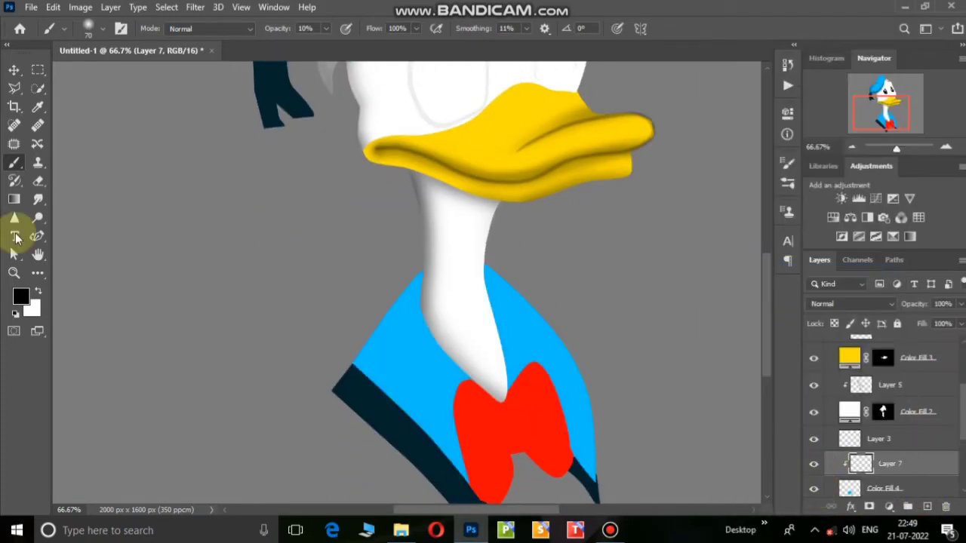
scroll(468, 437, "down", 1)
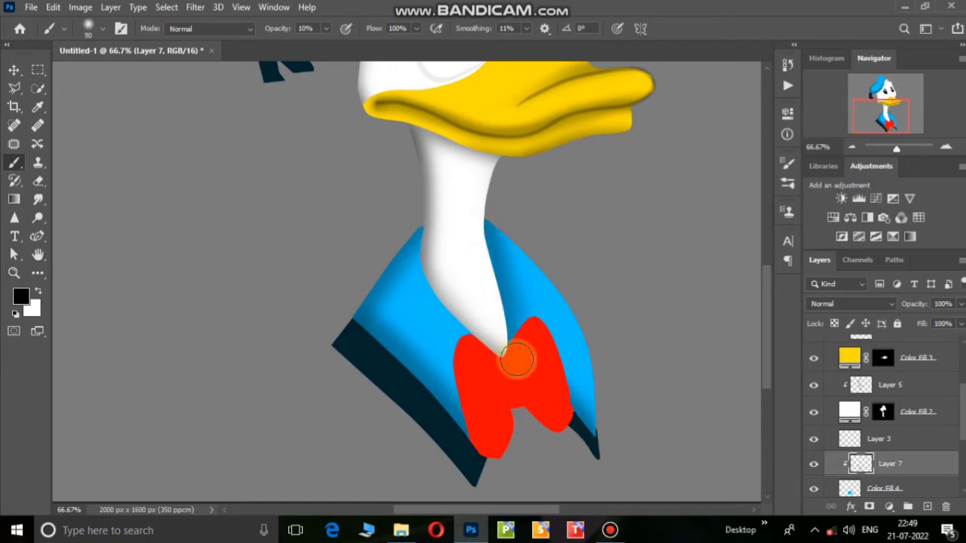
key("bracketright")
key("bracketright")
key("bracketright")
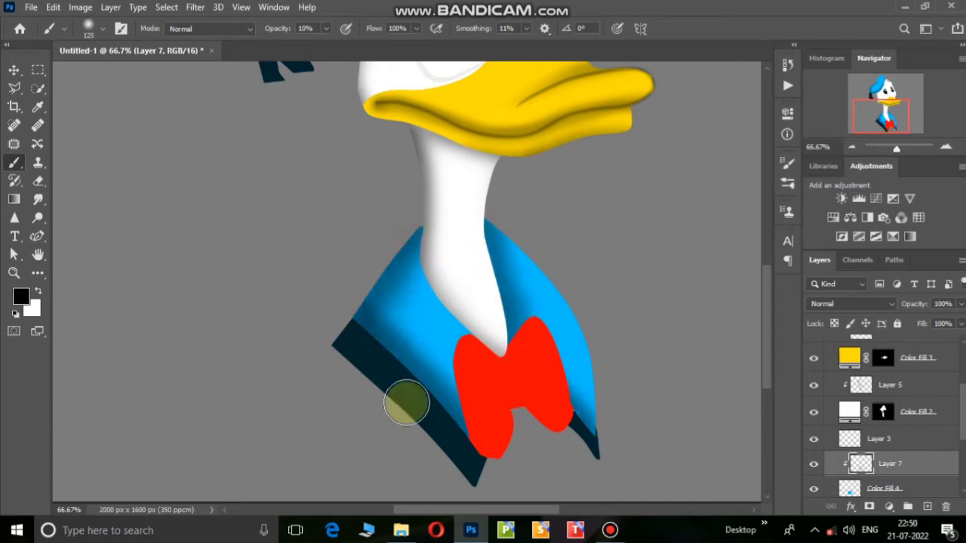
scroll(468, 316, "up", 1)
scroll(533, 259, "up", 4)
scroll(529, 234, "up", 1)
scroll(543, 223, "down", 1)
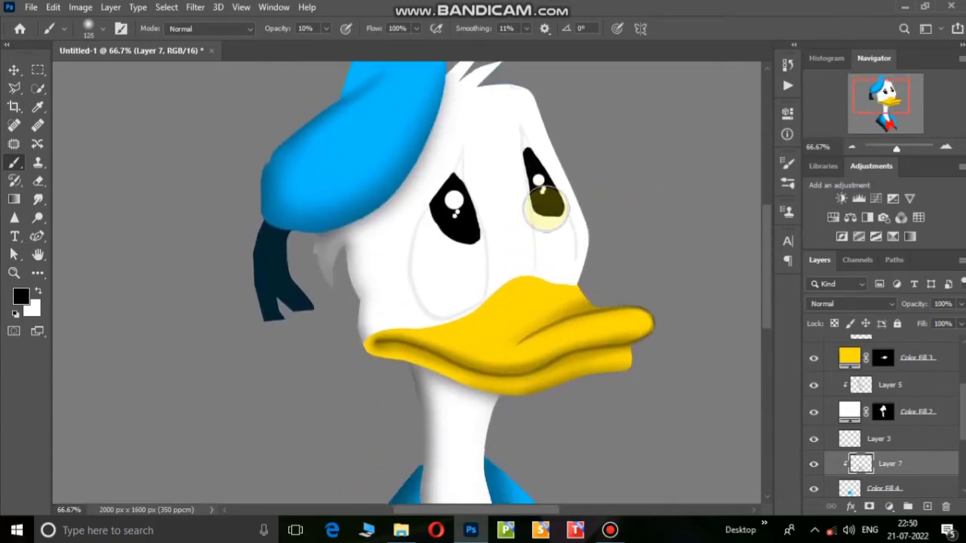
scroll(539, 217, "down", 2)
key("ctrl+minus")
key("ctrl+minus")
scroll(815, 340, "up", 3)
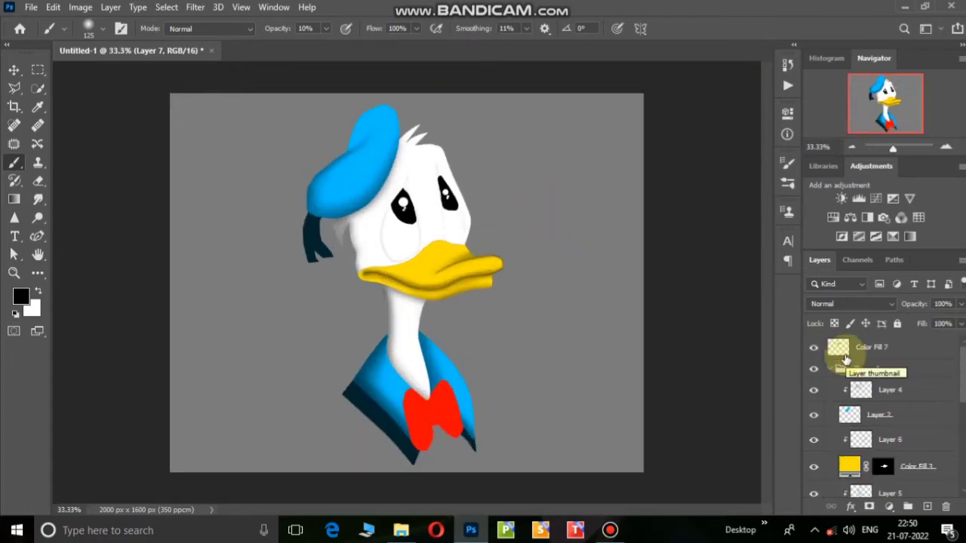
key("ctrl+plus")
key("ctrl+plus")
key("ctrl+plus")
Add a white oval knot on a new layer at the bow's centre, tilted and stretched taller.
scroll(577, 338, "down", 5)
left_click(926, 352)
key("shift+m")
left_click_drag(444, 246, 491, 313)
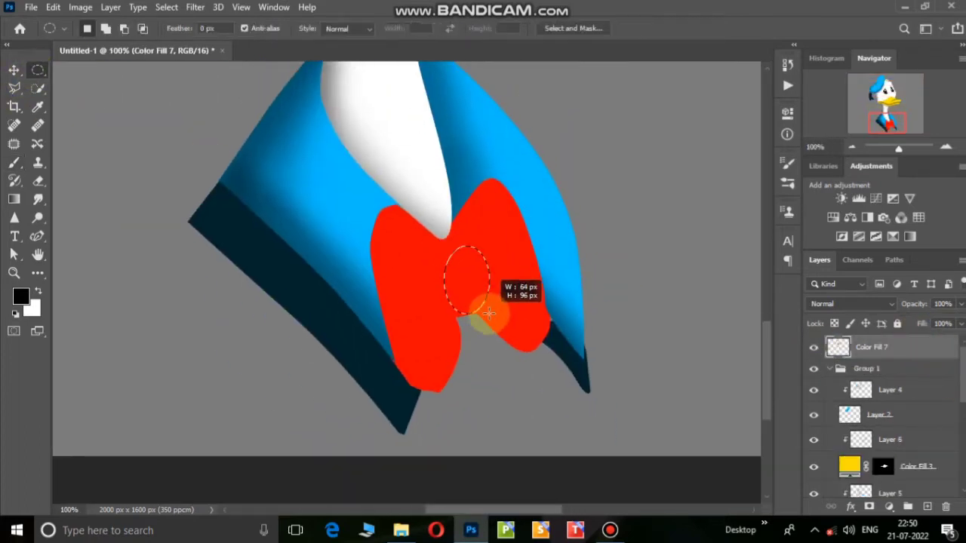
left_click(14, 162)
key("ctrl+shift+alt+n")
key("x")
mouse_move(464, 279)
left_mouse_down()
mouse_move(518, 216)
mouse_move(503, 249)
left_mouse_up()
key("v")
key("ctrl+t")
left_click_drag(457, 273, 465, 222)
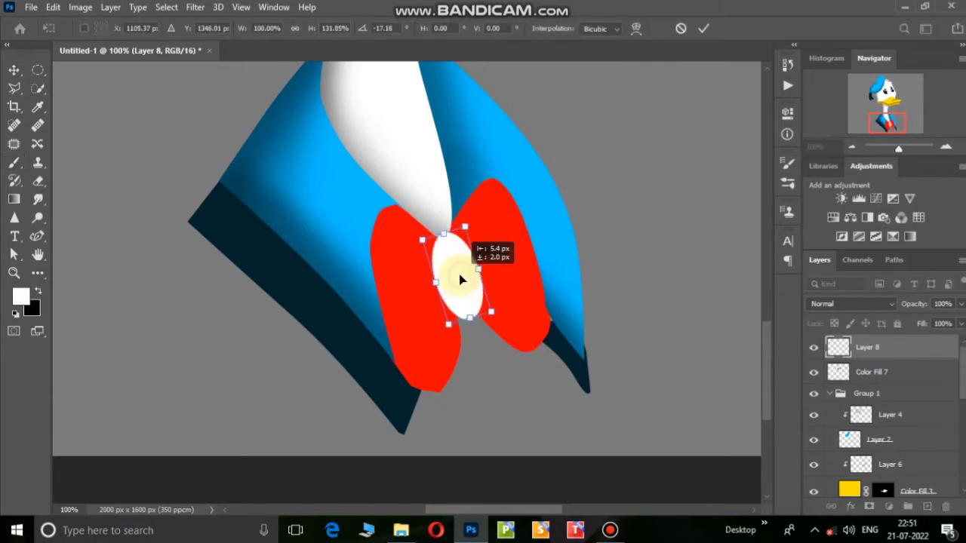
left_click_drag(491, 313, 494, 320)
left_click(703, 28)
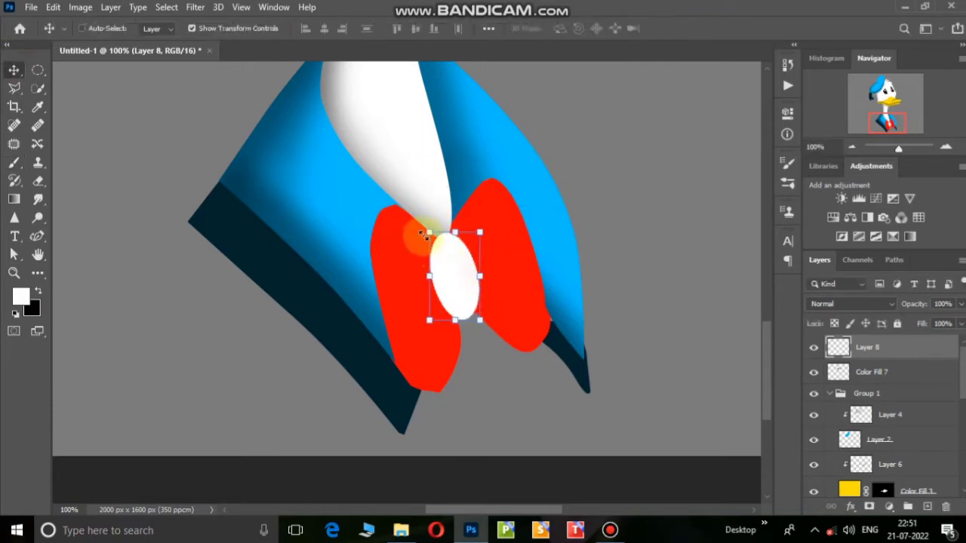
Paint soft grey shading at 10% brush opacity on a layer clipped to the white knot.
key("b")
left_click(38, 291)
key("bracketleft")
key("bracketleft")
key("bracketleft")
left_click_drag(420, 226, 431, 269)
key("ctrl+z")
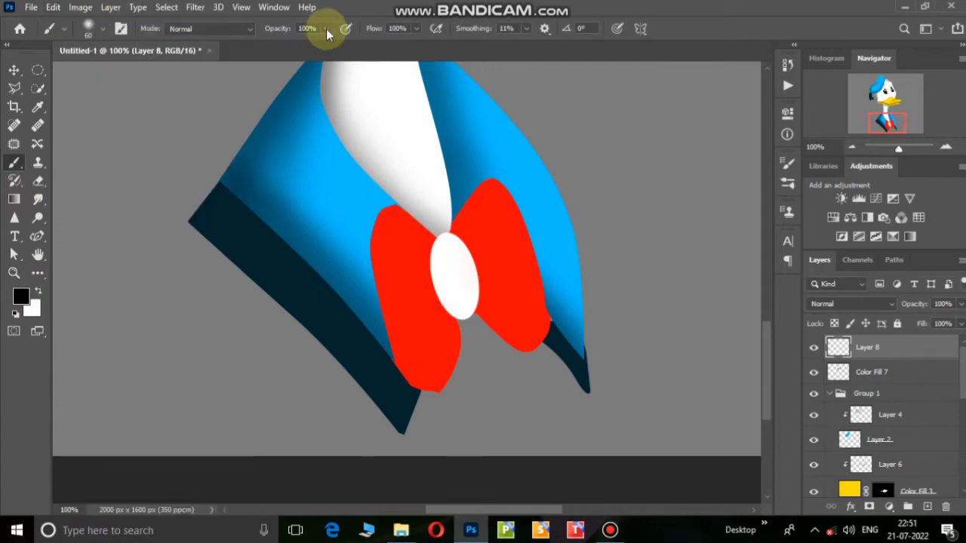
left_click_drag(326, 28, 298, 45)
left_click(927, 506)
key("ctrl+alt+g")
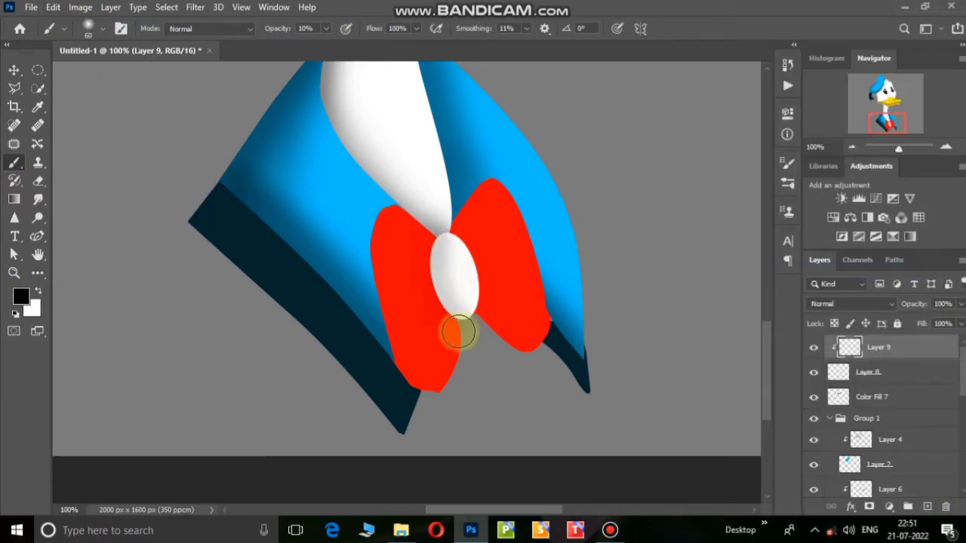
mouse_move(455, 330)
left_mouse_down()
mouse_move(425, 252)
mouse_move(445, 324)
left_mouse_up()
Paint faint shading on the right bow wing using a new layer clipped to the bow.
left_click(934, 396)
key("ctrl+shift+alt+n")
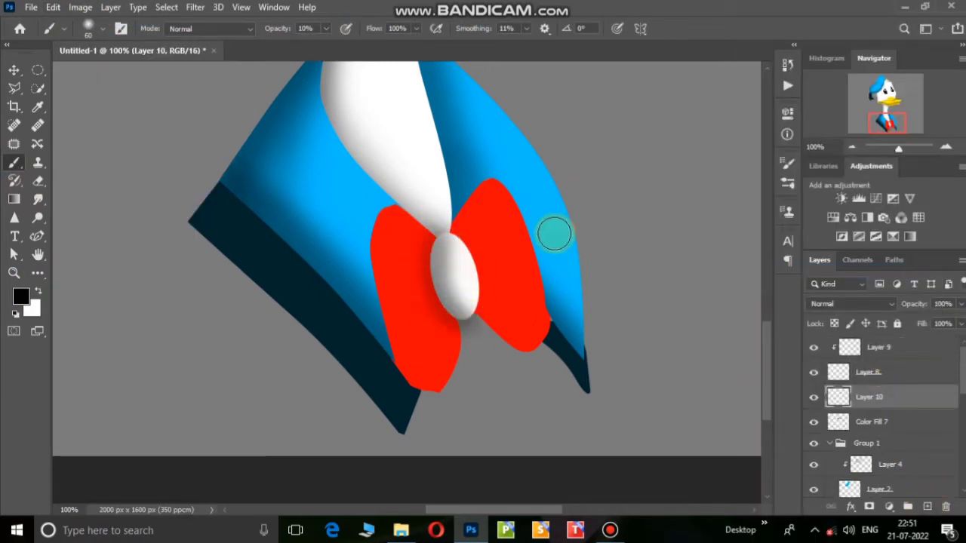
key("e")
scroll(481, 325, "down", 1)
scroll(949, 355, "down", 3)
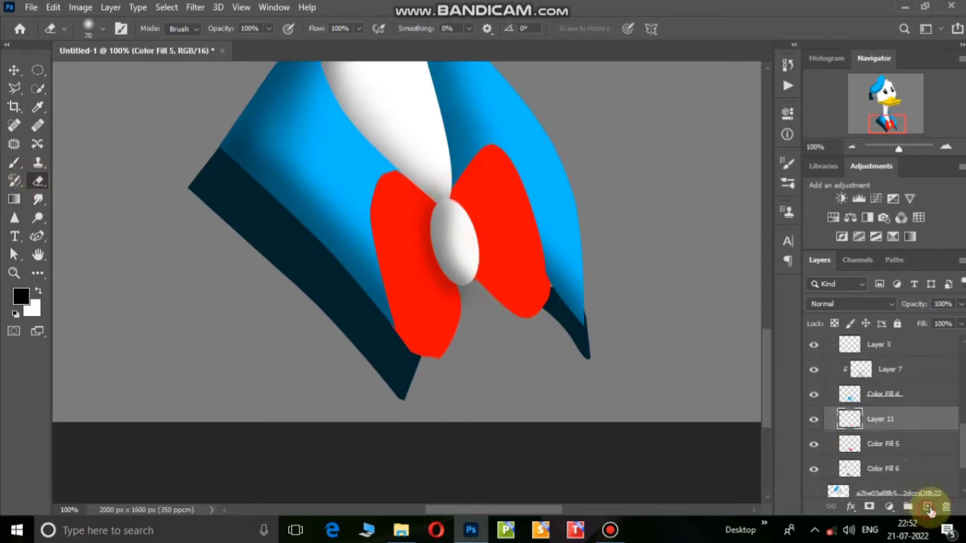
left_click(928, 507)
key("ctrl+alt+g")
left_click(14, 162)
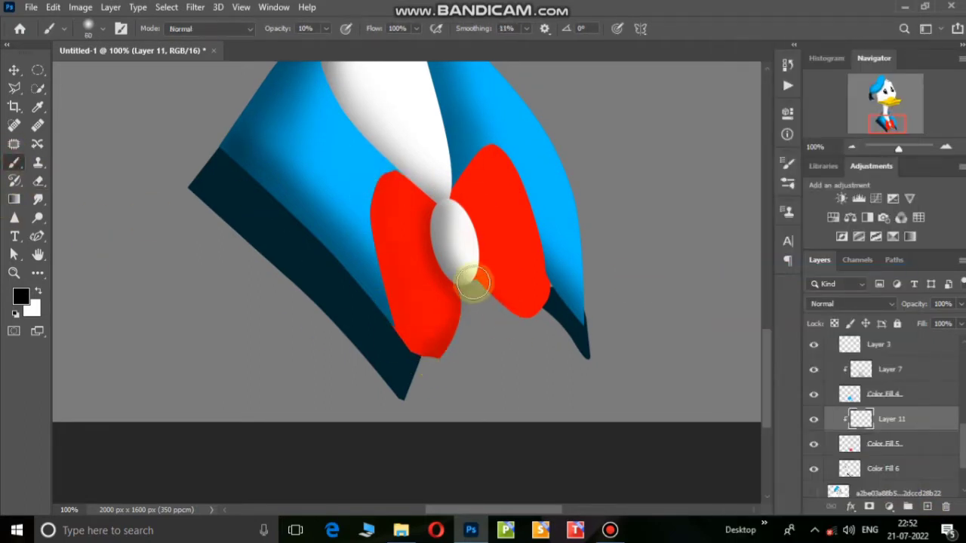
left_click_drag(474, 280, 503, 323)
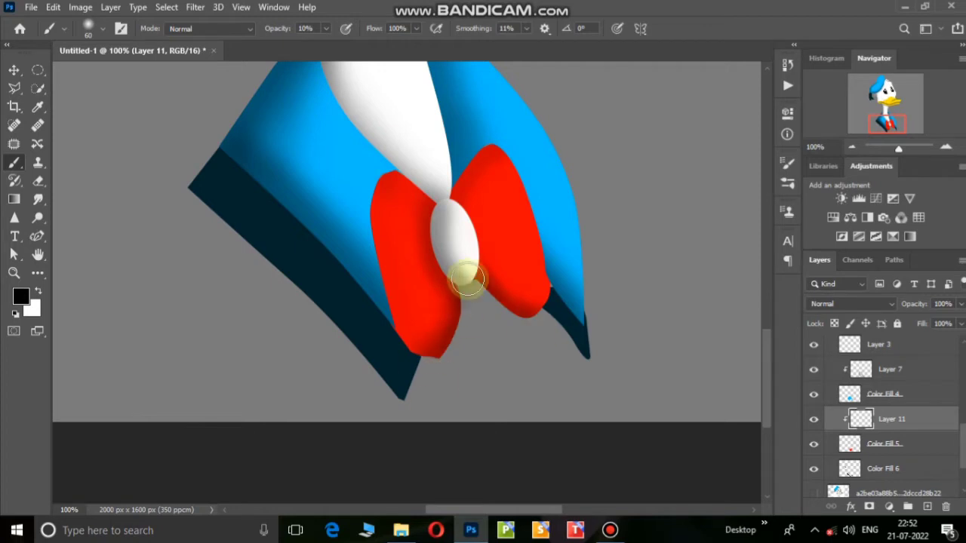
Zoom out and select Layer 5 just above Donald's white neck fill layer.
key("ctrl+minus")
key("ctrl+minus")
key("ctrl+minus")
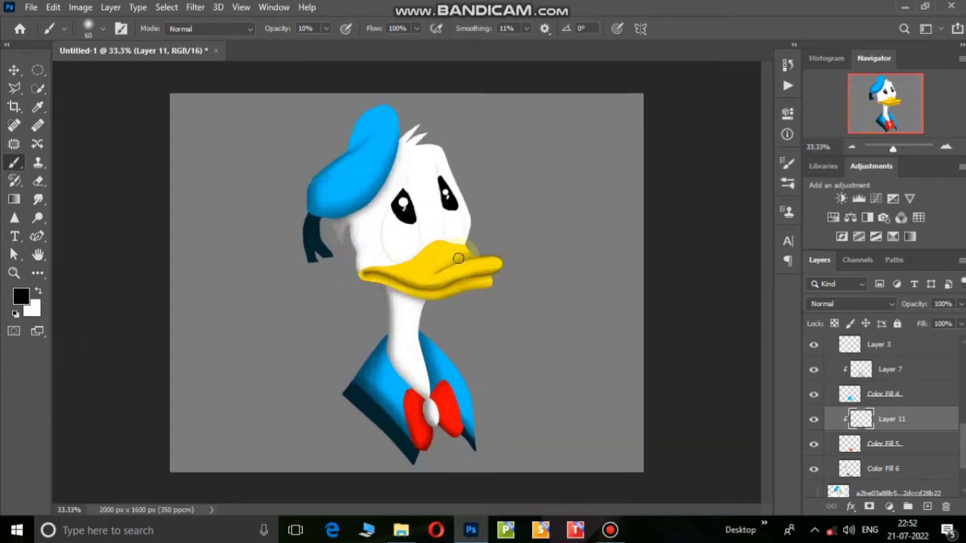
left_click(845, 394)
right_click(898, 396)
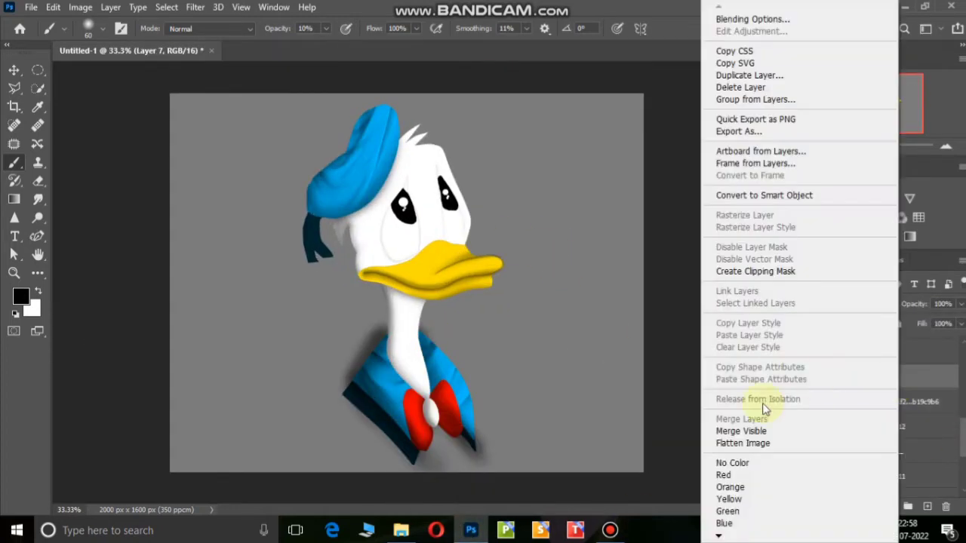
key("Escape")
scroll(948, 402, "down", 2)
left_click(920, 421)
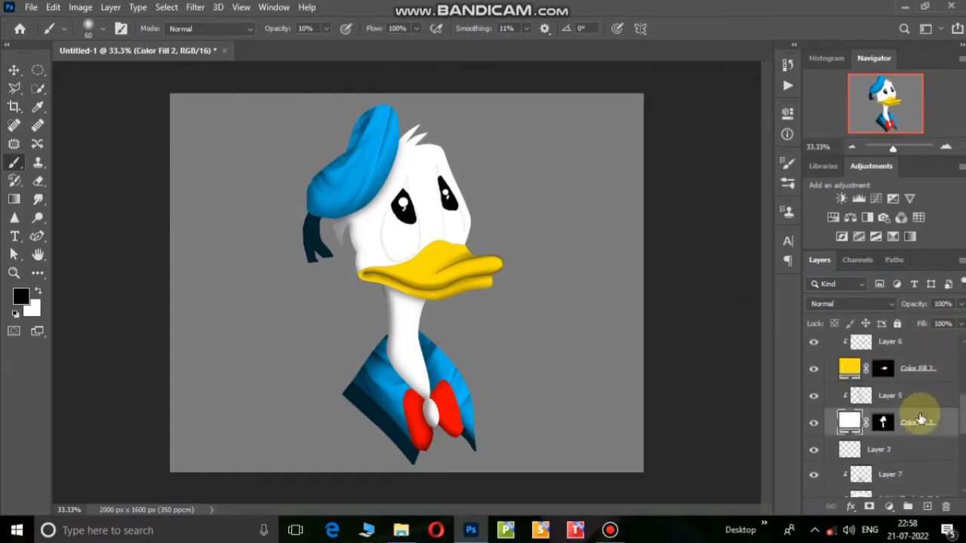
left_click(922, 395)
Bring wings_PNG45.png in from Explorer, commit the placement, and clip it to the neck.
left_click(400, 530)
scroll(458, 252, "down", 10)
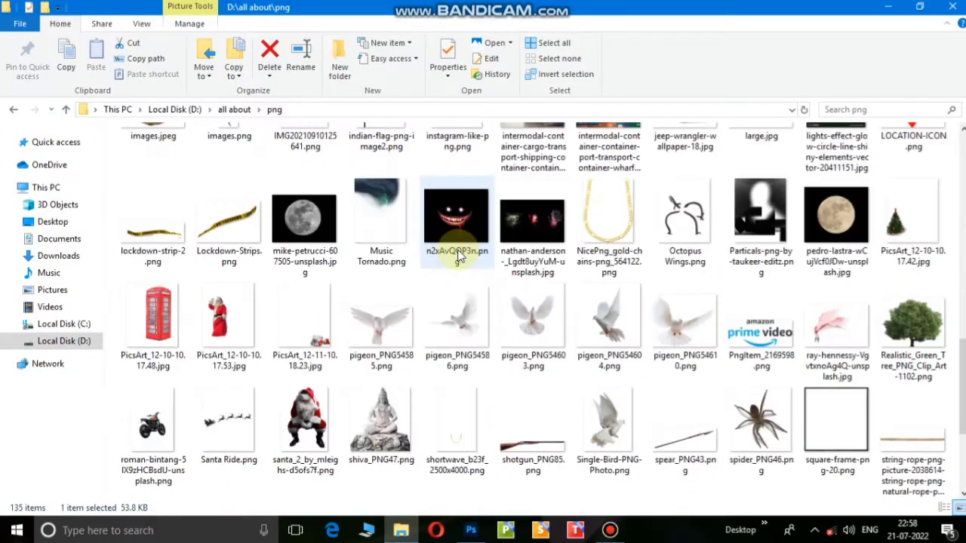
scroll(458, 256, "down", 5)
mouse_move(302, 464)
left_mouse_down()
mouse_move(489, 390)
mouse_move(437, 423)
left_mouse_up()
right_click(422, 137)
left_click(459, 258)
key("Return")
Move, enlarge and distort the wings_PNG45 feather texture to cover Donald's whole head and neck.
key("b")
key("ctrl+alt+g")
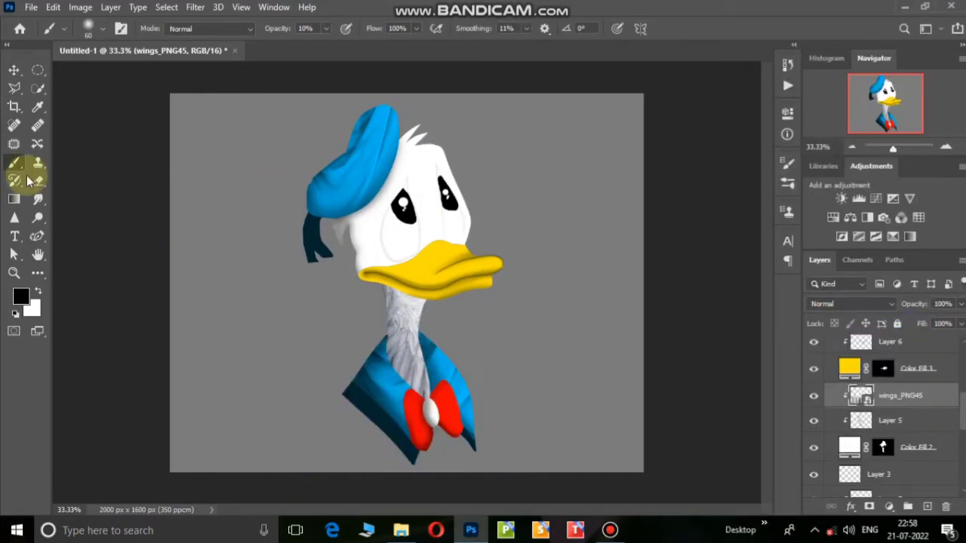
key("ctrl+t")
mouse_move(384, 302)
left_mouse_down()
mouse_move(431, 204)
mouse_move(380, 296)
mouse_move(263, 129)
left_mouse_up()
left_click_drag(410, 233, 574, 96)
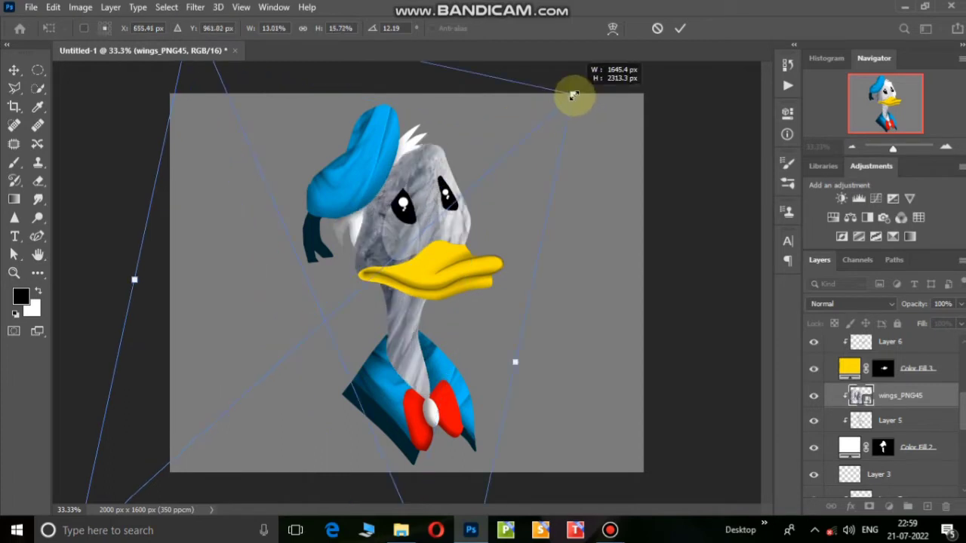
left_click_drag(135, 280, 17, 250)
left_click_drag(319, 291, 399, 269)
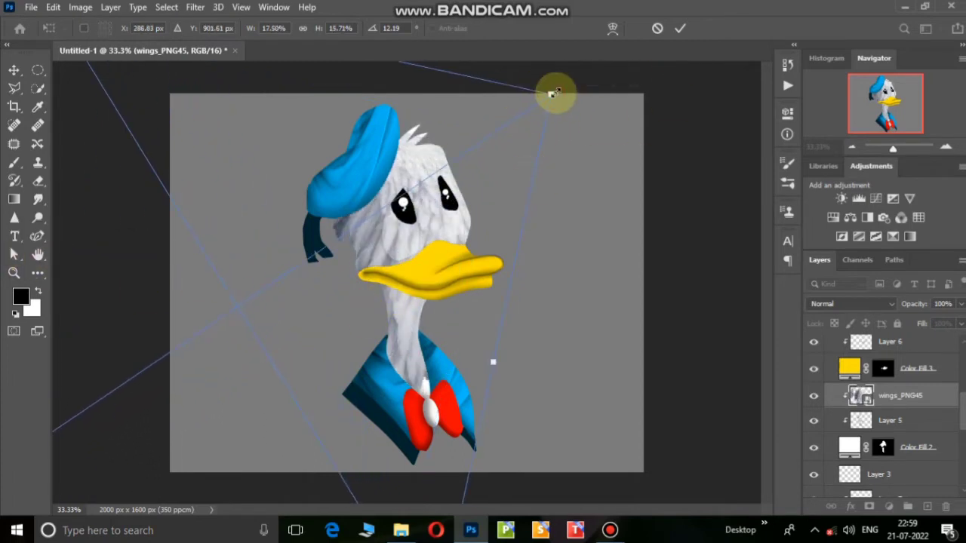
left_click(680, 28)
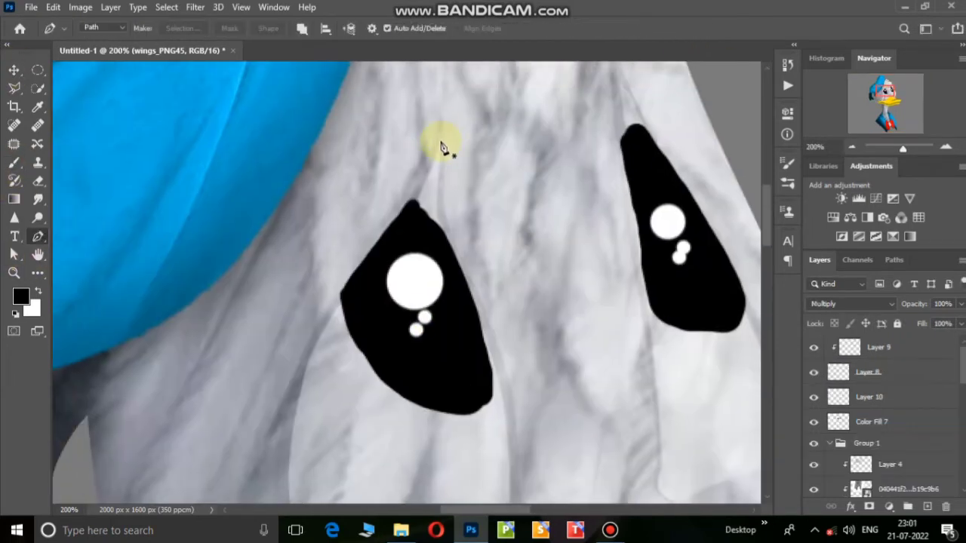
Trace a closed teardrop Pen outline around Donald's left eye, curving its pointed top.
left_click(330, 313)
scroll(341, 309, "down", 3)
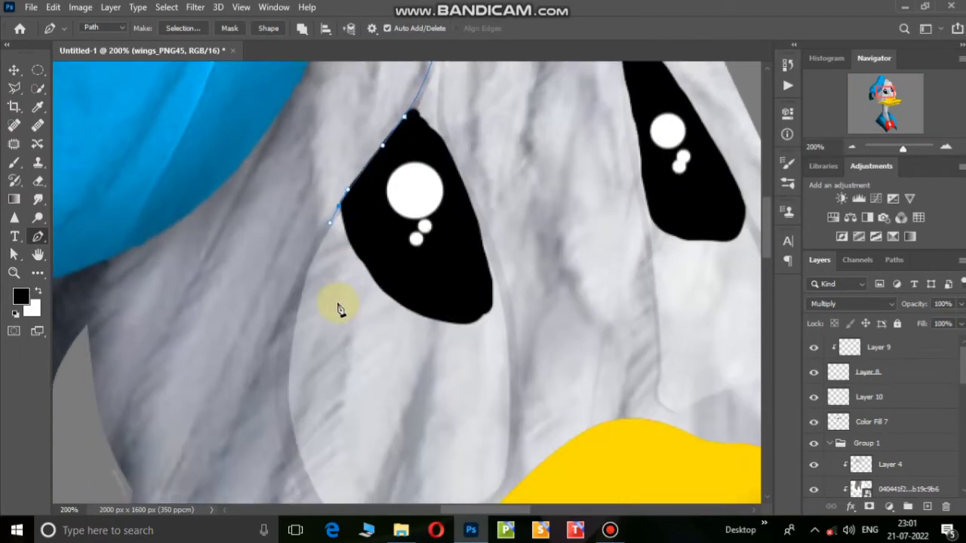
scroll(288, 360, "down", 2)
left_click(294, 371)
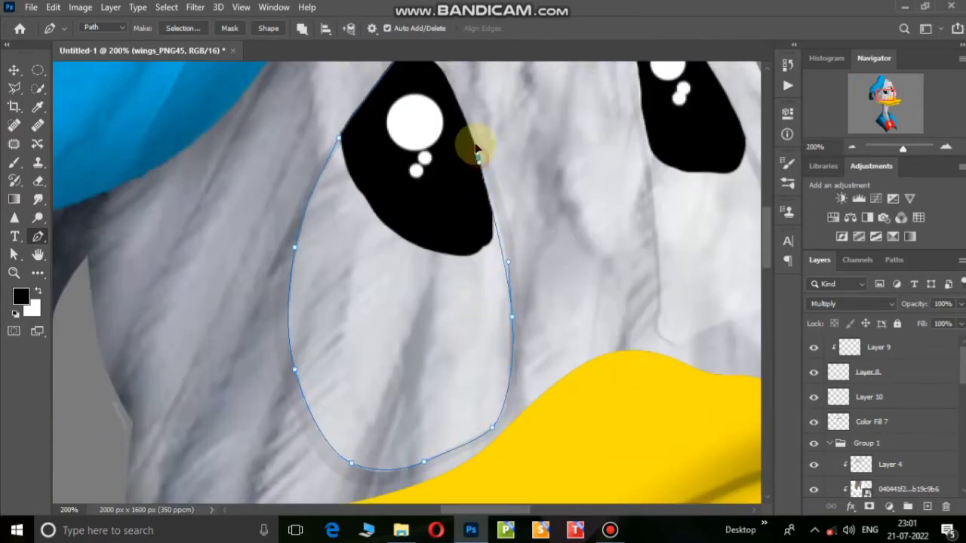
left_click(463, 115)
scroll(462, 118, "up", 1)
scroll(432, 77, "up", 3)
left_click(436, 111)
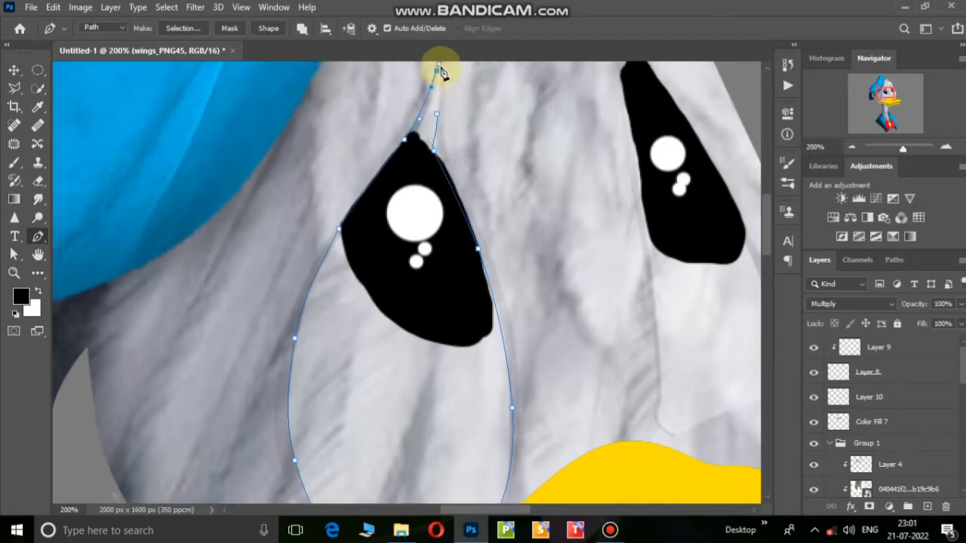
scroll(441, 113, "up", 2)
left_click(443, 209)
left_click_drag(434, 187, 439, 191)
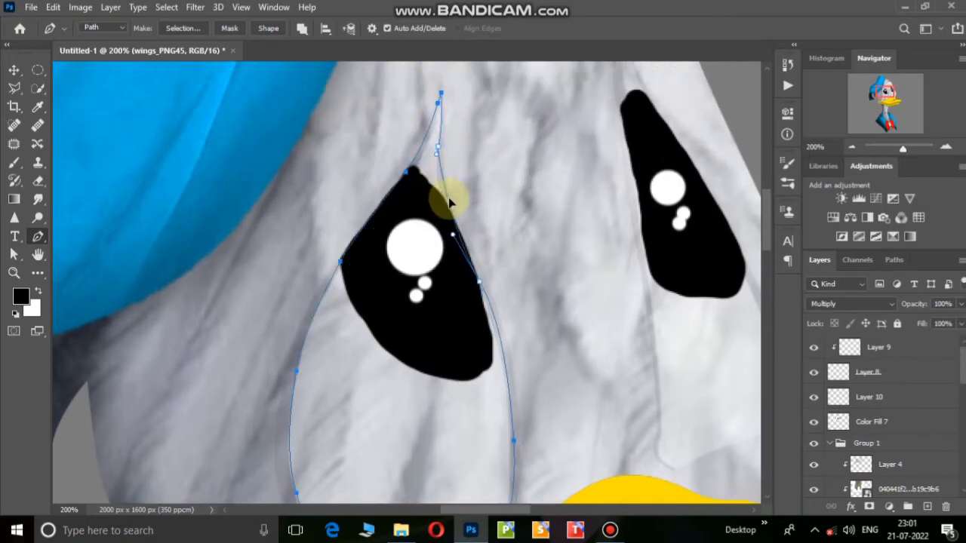
scroll(528, 268, "down", 1)
scroll(528, 263, "down", 2)
scroll(556, 188, "up", 2)
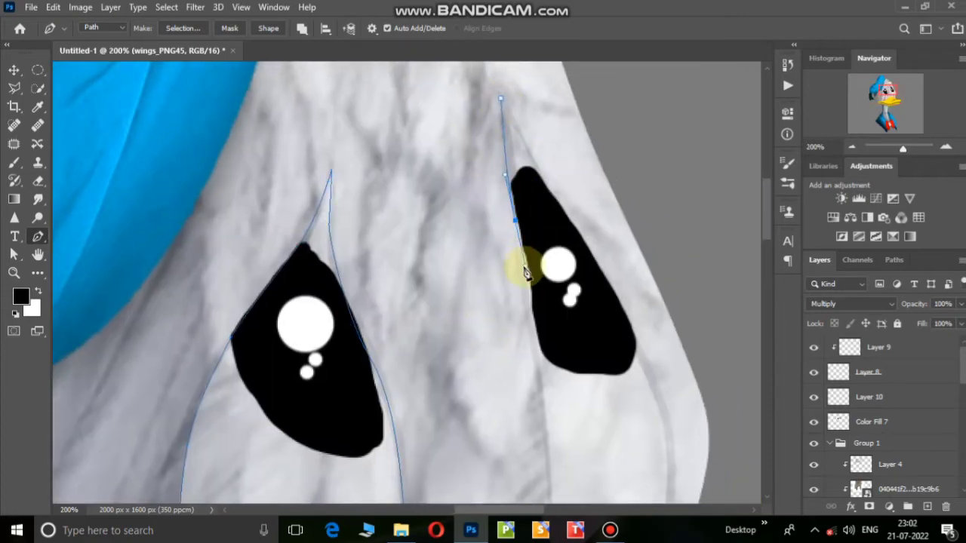
Trace the Pen outline around the right eye-white.
left_click(544, 405)
scroll(547, 407, "down", 2)
scroll(550, 411, "down", 1)
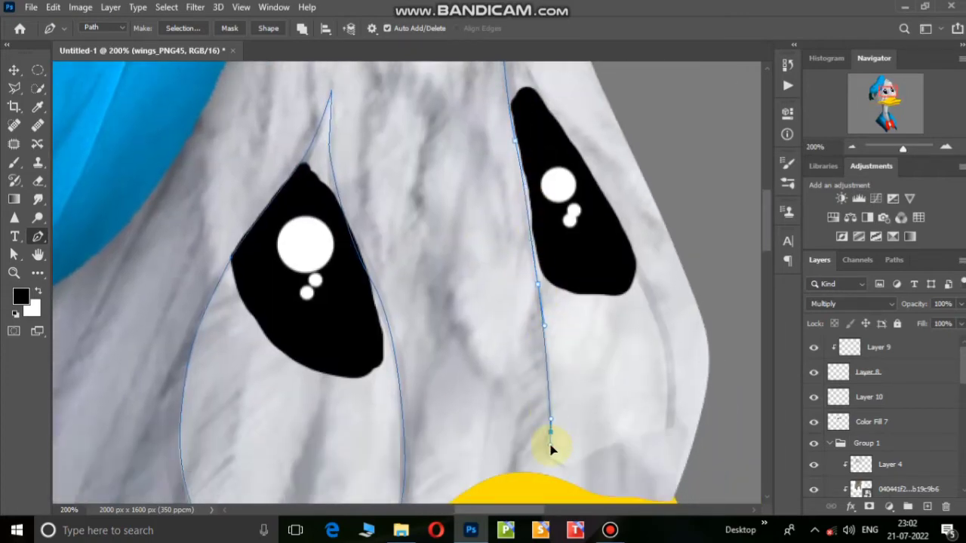
scroll(593, 466, "down", 2)
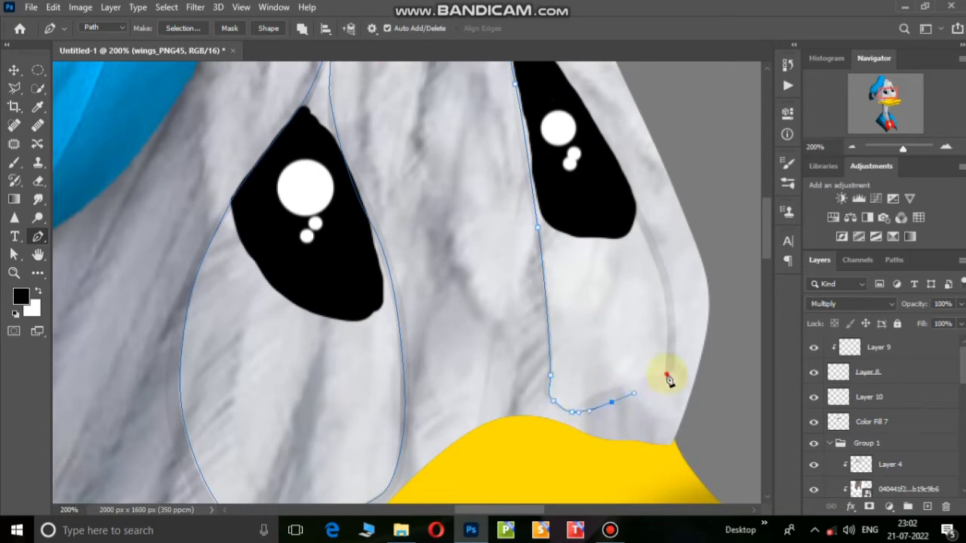
scroll(630, 194, "up", 1)
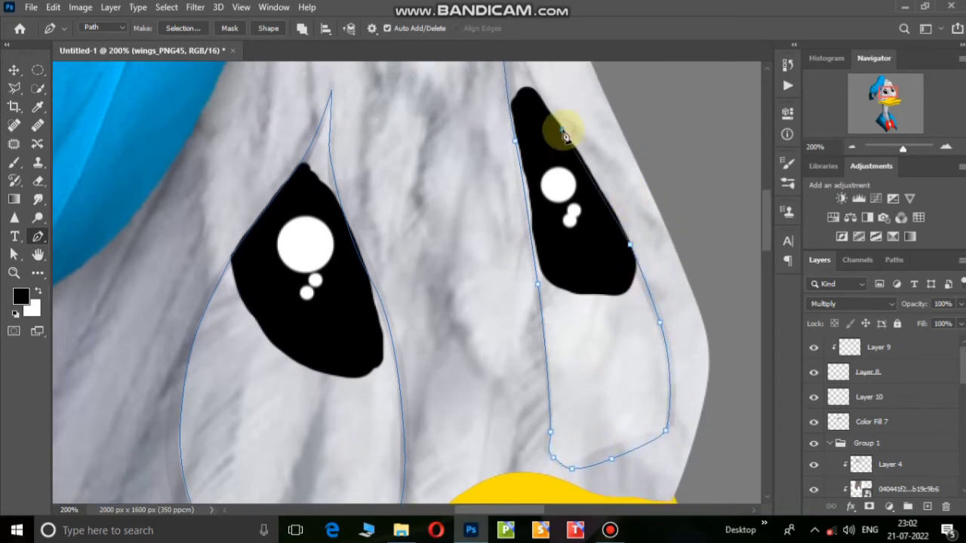
scroll(573, 177, "up", 1)
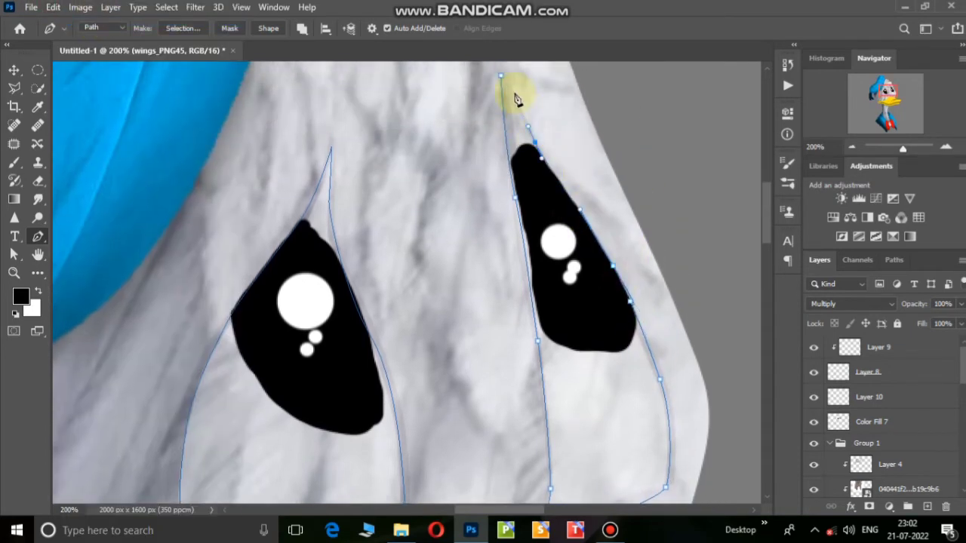
Fill the eye outlines with a white Solid Color layer in Group 1 and rasterize it.
left_click(814, 422)
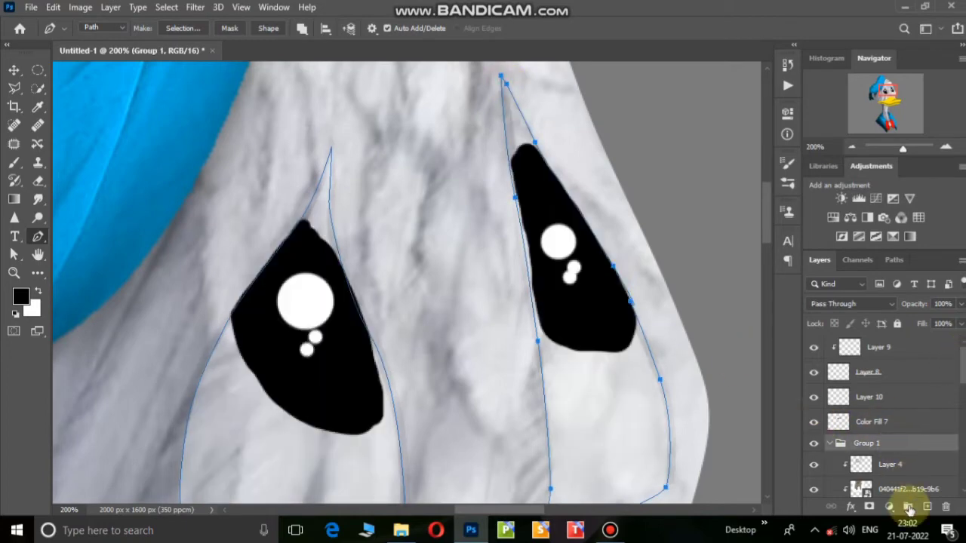
left_click(888, 507)
left_click(888, 260)
left_click(872, 69)
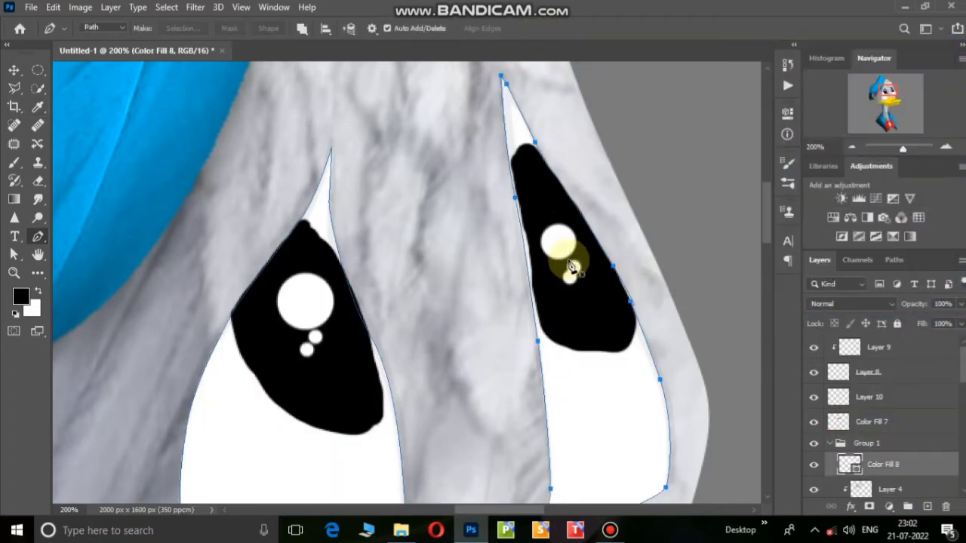
left_click(13, 162)
left_click(422, 205)
key("ctrl+minus")
key("ctrl+minus")
key("ctrl+minus")
key("ctrl+minus")
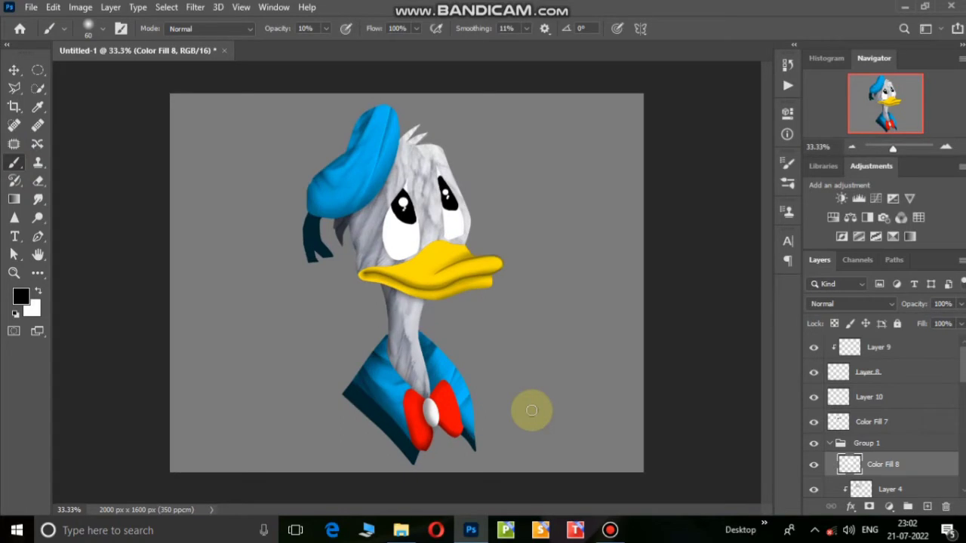
Add a new layer clipped to Color Fill 8 and brush soft grey shading onto the eye-whites.
key("ctrl+plus")
key("ctrl+plus")
scroll(530, 408, "up", 2)
left_click(813, 422)
left_click(814, 464)
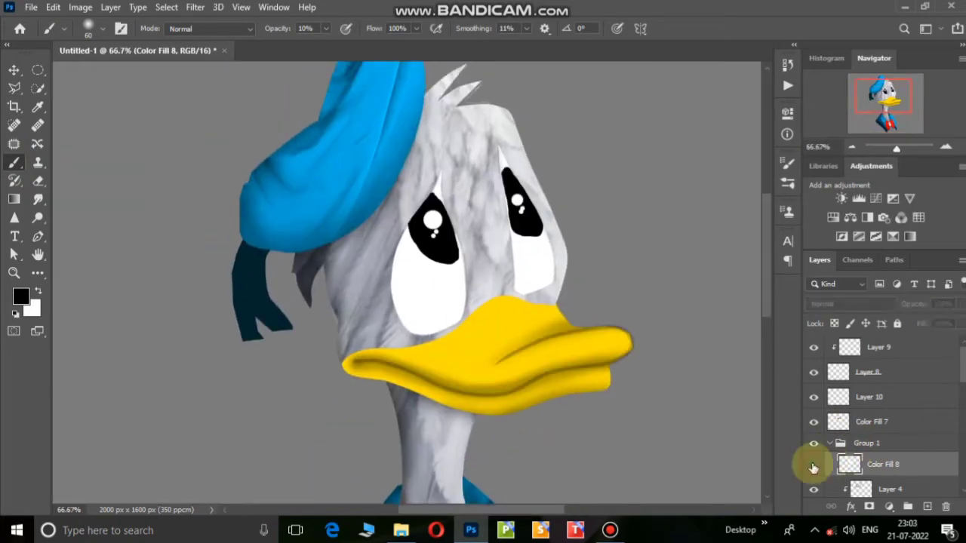
left_click(928, 506, "ctrl")
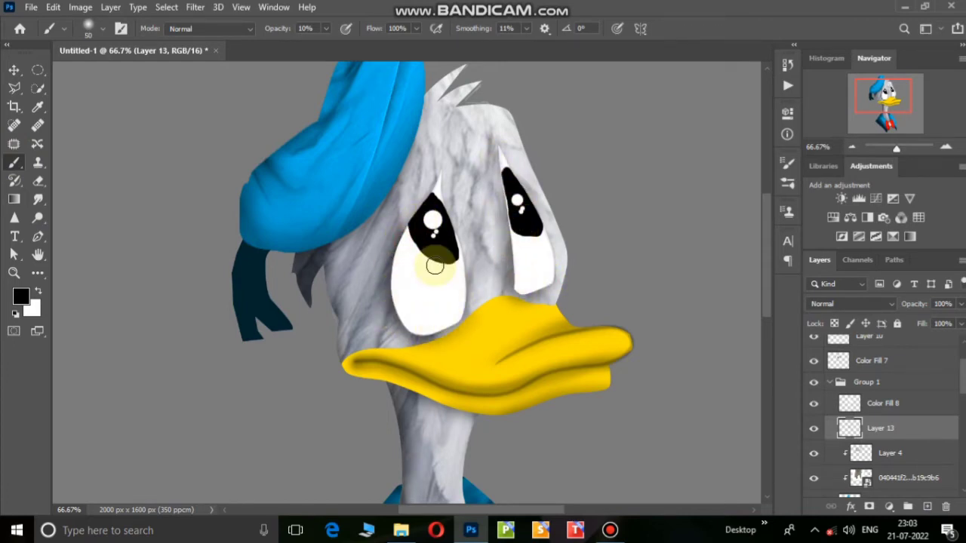
left_click(883, 403)
left_click(928, 507)
right_click(891, 403)
left_click(724, 269)
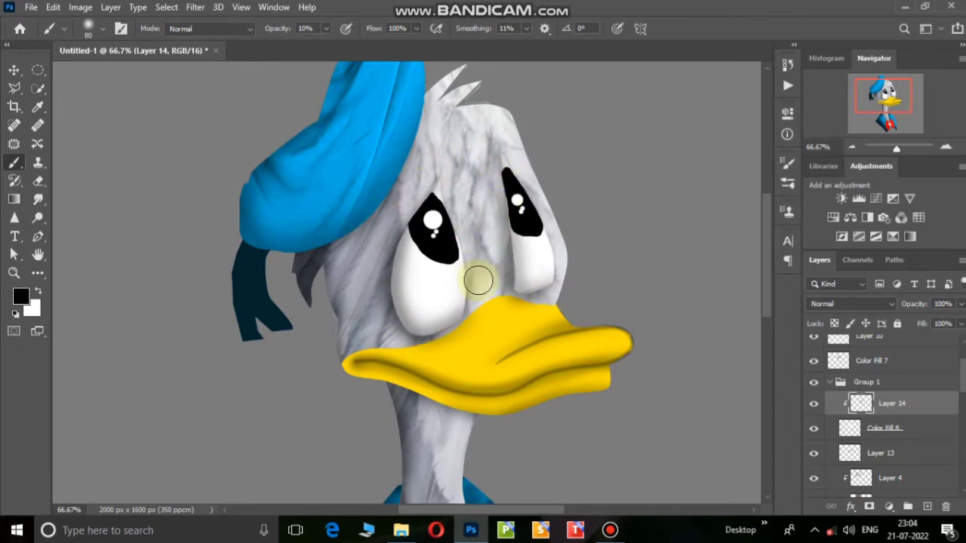
key("ctrl+minus")
key("ctrl+minus")
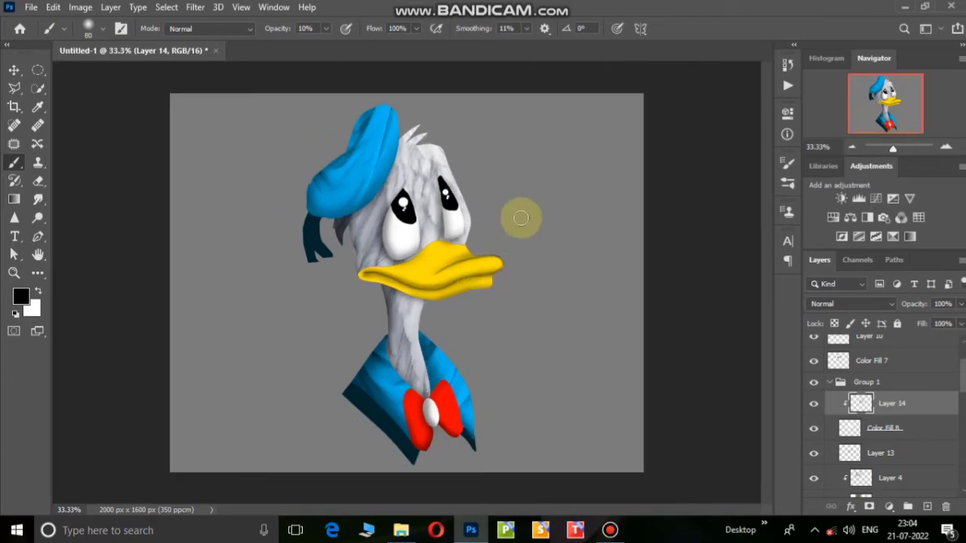
scroll(954, 374, "down", 2)
In File Explorer, go up to the png folder and reopen the texture folder.
scroll(955, 373, "down", 2)
key("alt+Tab")
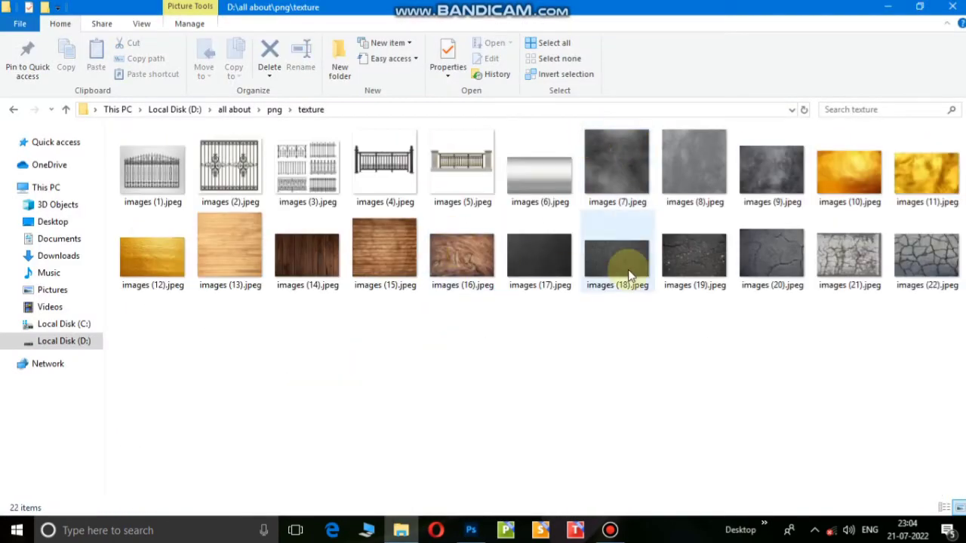
left_click(274, 112)
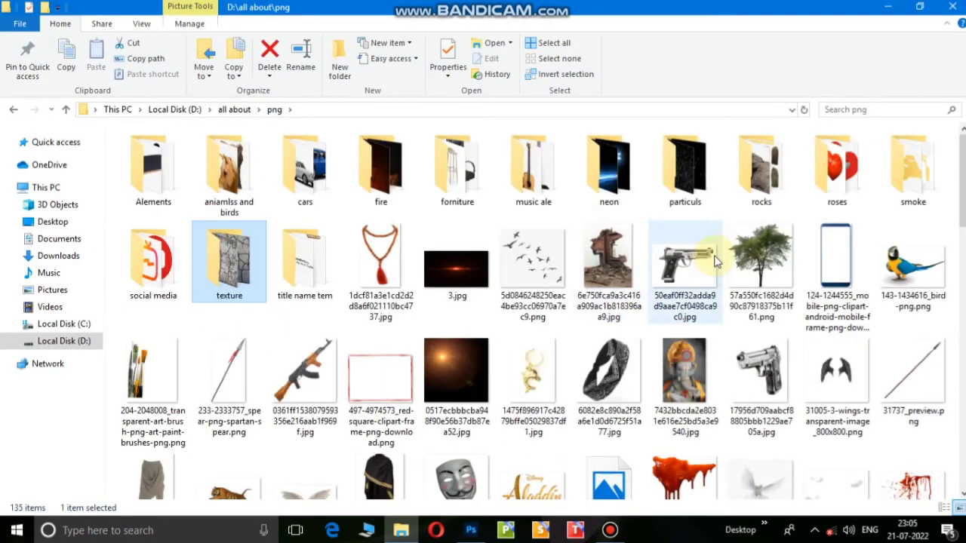
scroll(679, 234, "down", 5)
scroll(679, 234, "down", 5)
scroll(592, 240, "down", 2)
scroll(589, 238, "up", 5)
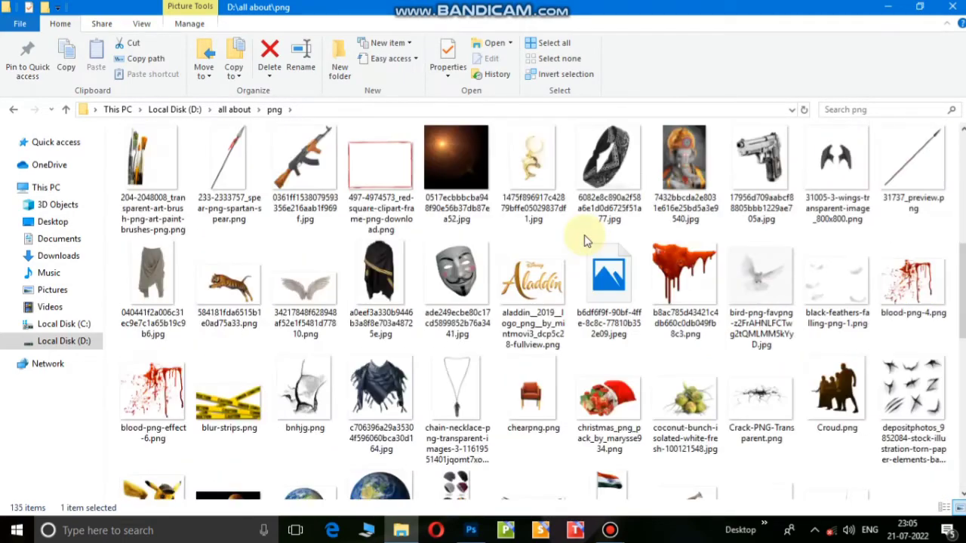
scroll(453, 249, "up", 7)
double_click(211, 257)
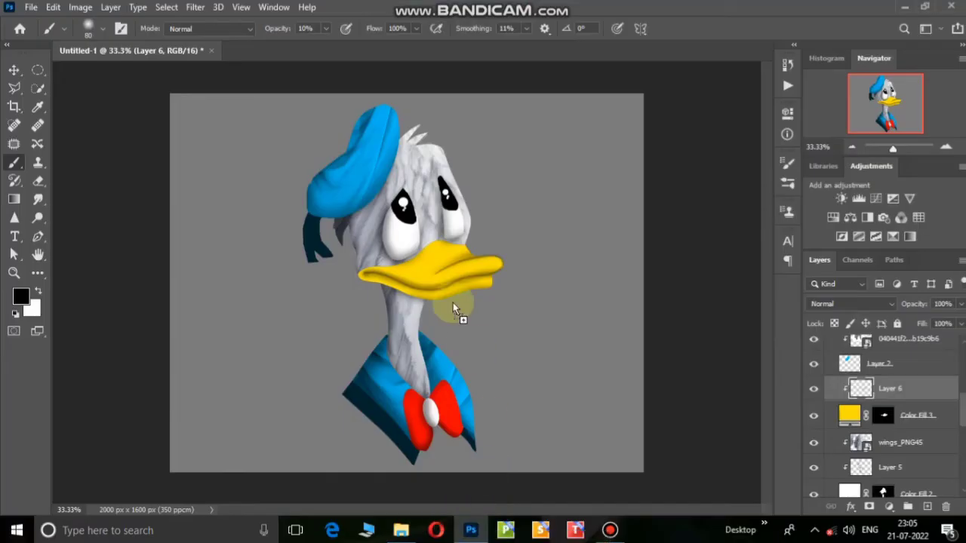
Place the images (18) texture, clip it to Donald's artwork, and blend it in Soft Light.
left_click_drag(624, 259, 452, 303)
key("Return")
right_click(928, 389)
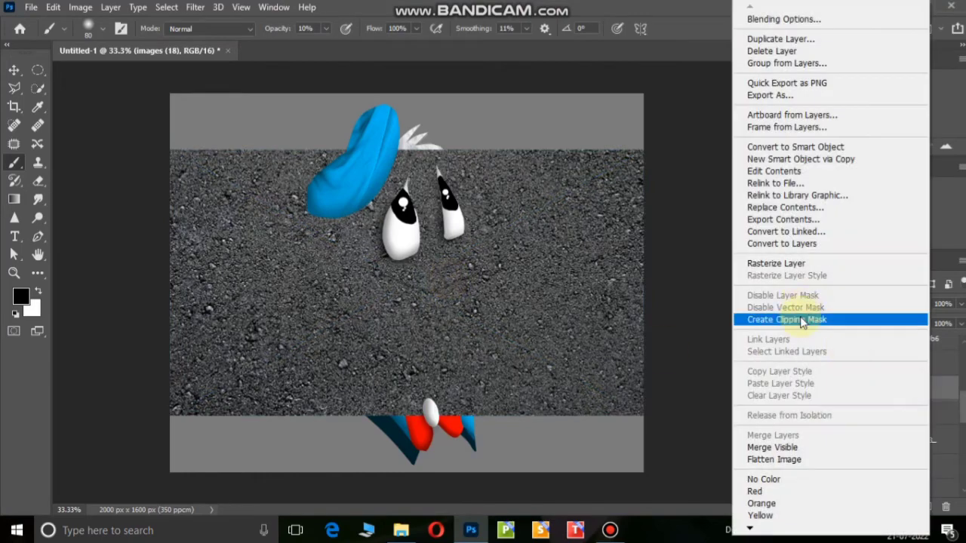
left_click(873, 319)
left_click(889, 304)
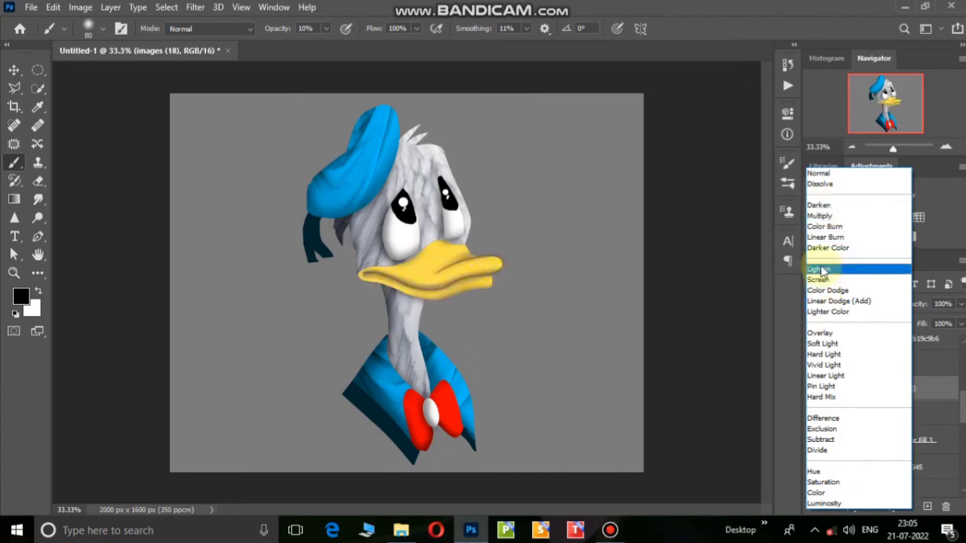
left_click(819, 345)
Mask the texture back from part of the beak, then select the Color Fill 5 layer.
key("ctrl+plus")
key("ctrl+plus")
key("ctrl+plus")
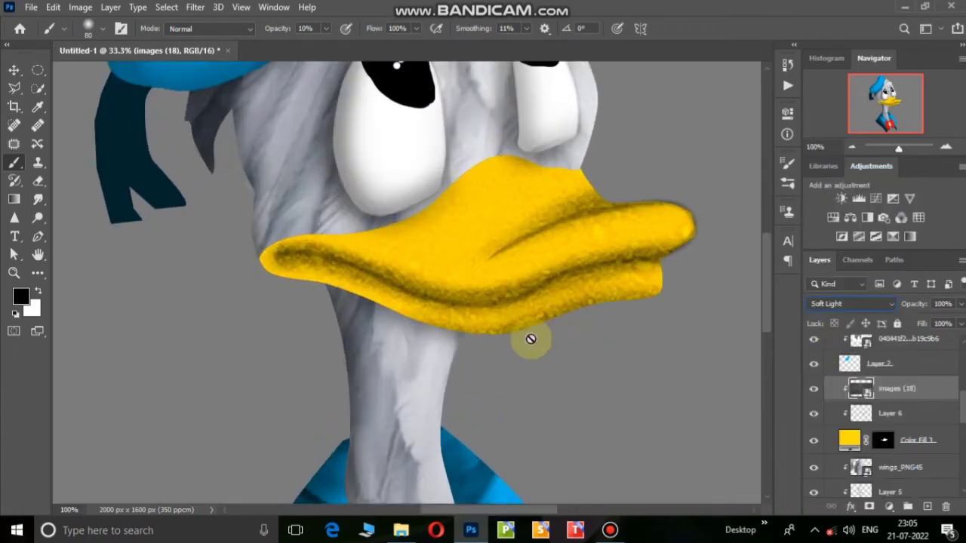
key("ctrl+minus")
left_click(869, 506)
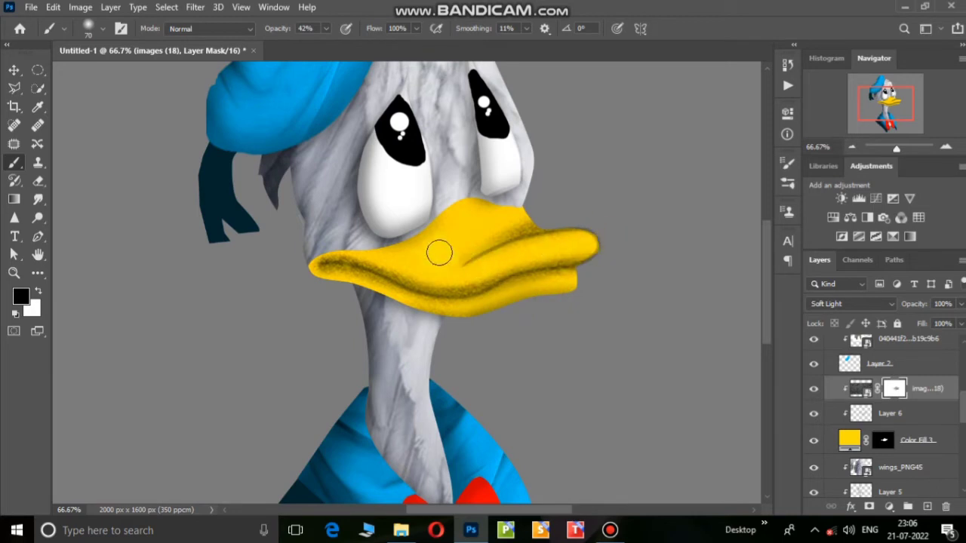
key("ctrl+minus")
key("ctrl+minus")
key("ctrl+minus")
key("ctrl+plus")
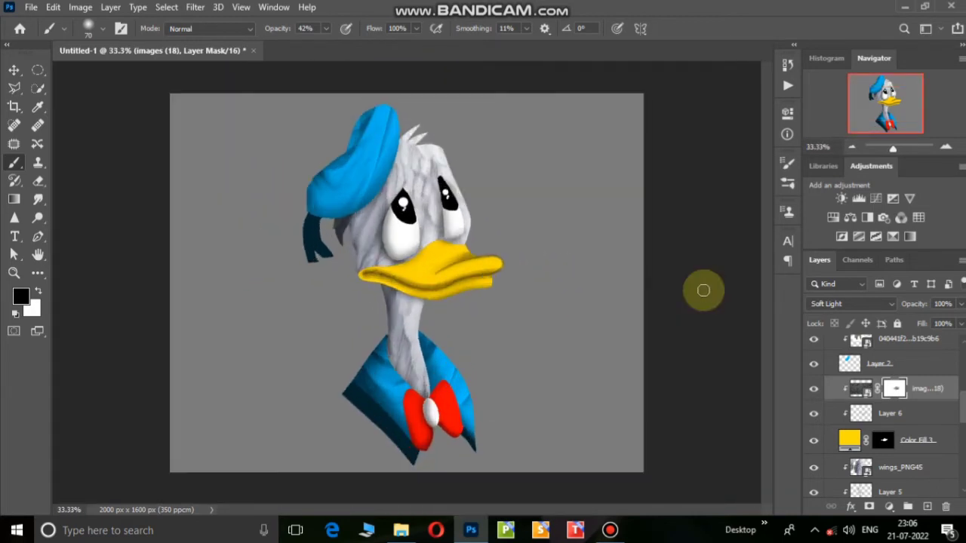
scroll(955, 425, "down", 2)
scroll(956, 425, "down", 3)
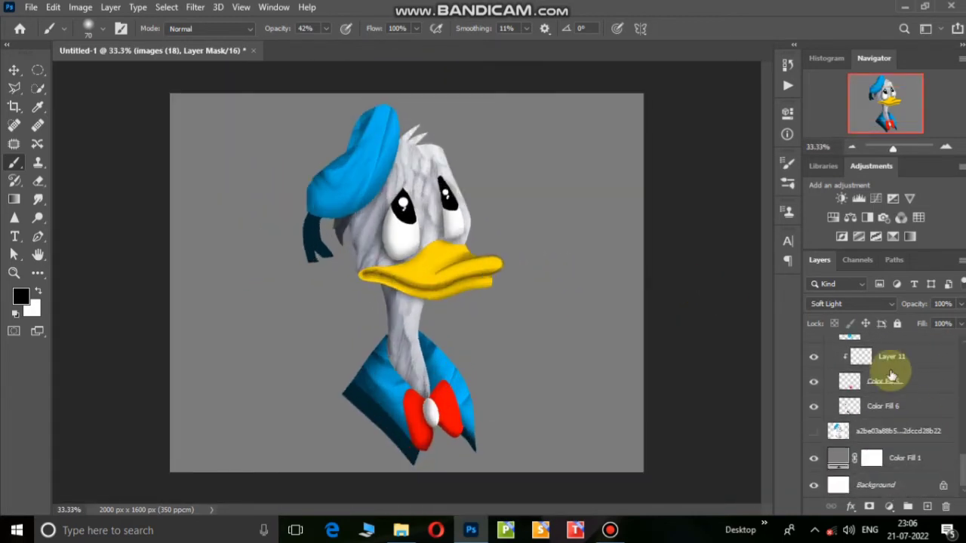
left_click(886, 381)
left_click(400, 530)
Open the roses folder from the png folder and drag unnamed (1).png into Photoshop.
left_click(274, 110)
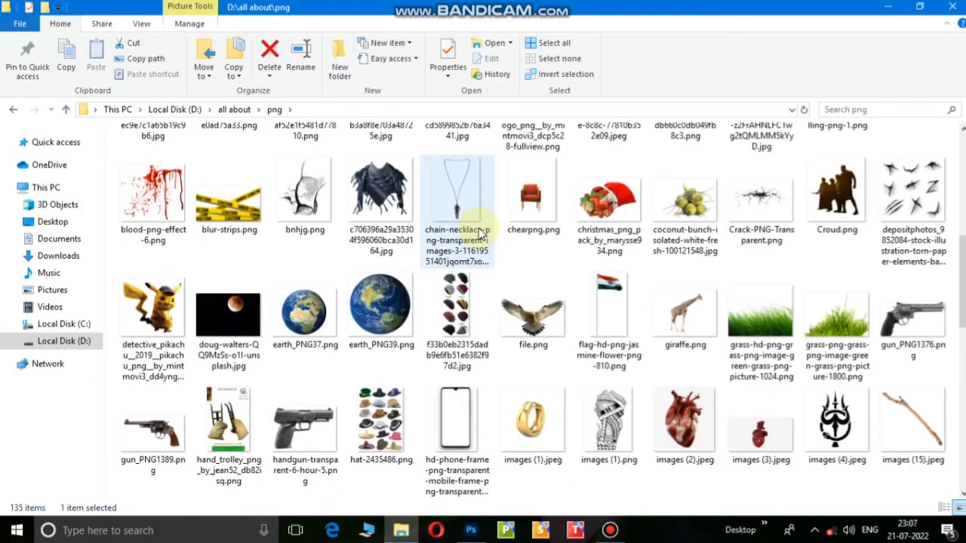
scroll(905, 256, "down", 2)
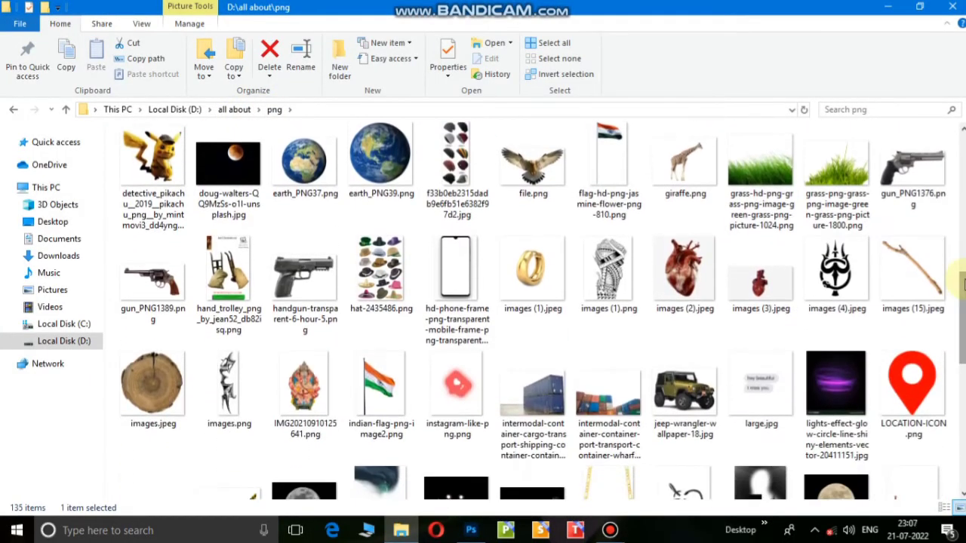
left_click_drag(963, 301, 962, 432)
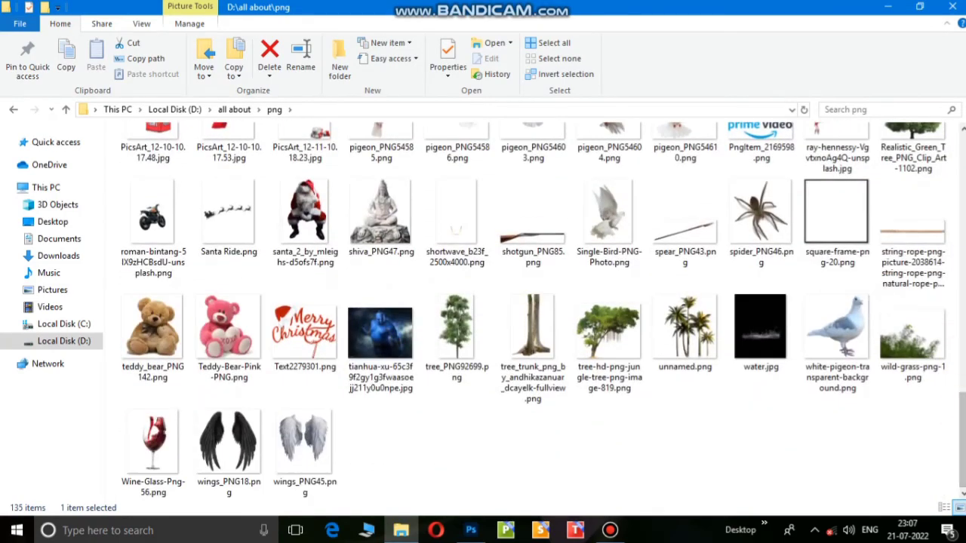
scroll(821, 409, "up", 1)
scroll(821, 409, "up", 3)
scroll(820, 409, "up", 2)
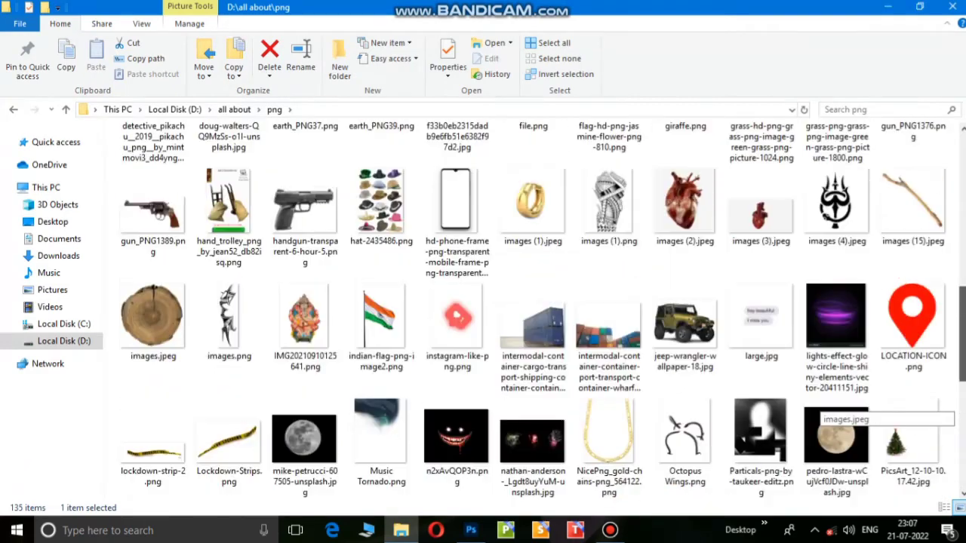
scroll(821, 409, "up", 4)
scroll(821, 409, "up", 2)
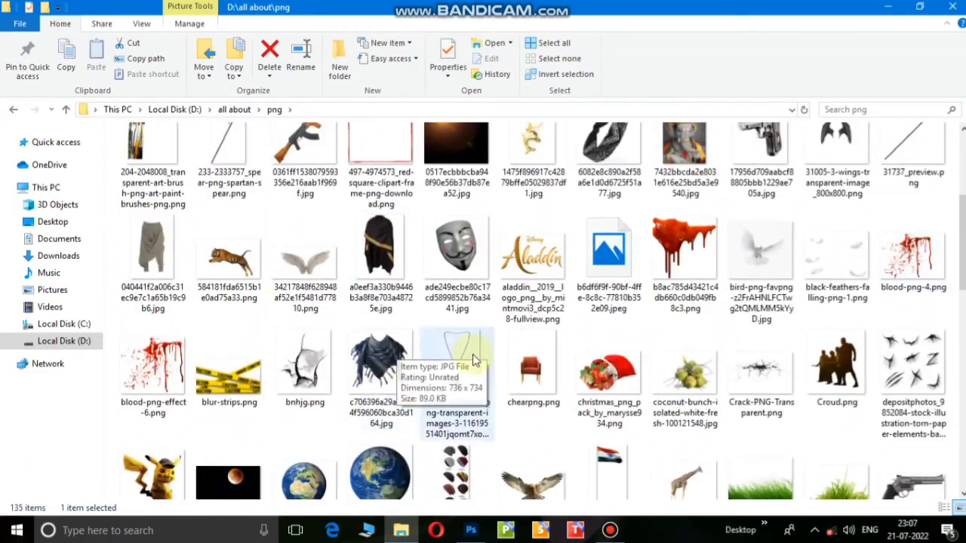
scroll(821, 272, "up", 3)
scroll(830, 264, "up", 2)
double_click(836, 166)
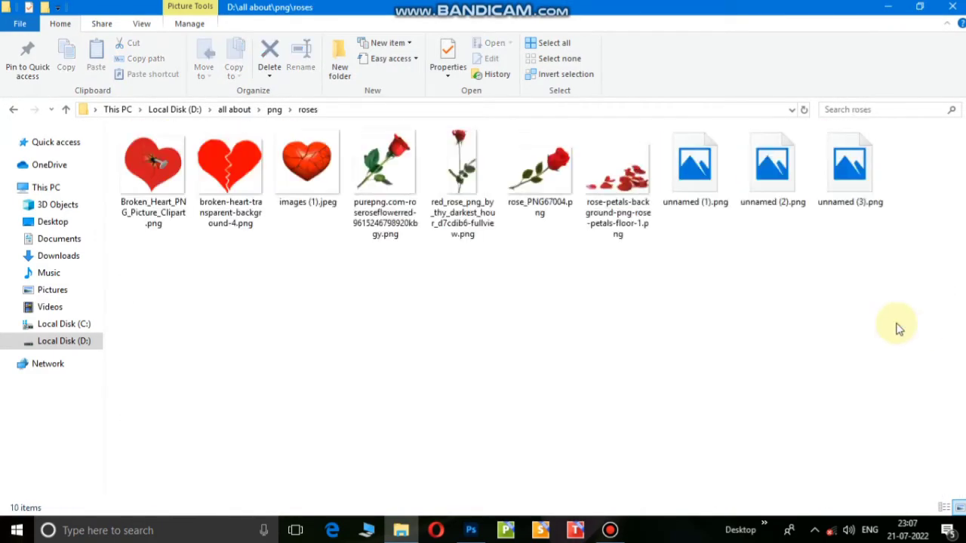
left_click_drag(694, 170, 434, 426)
Place the roses image above the bow fill and clip it to that layer.
right_click(466, 62)
key("Escape")
key("Return")
key("ctrl+alt+g")
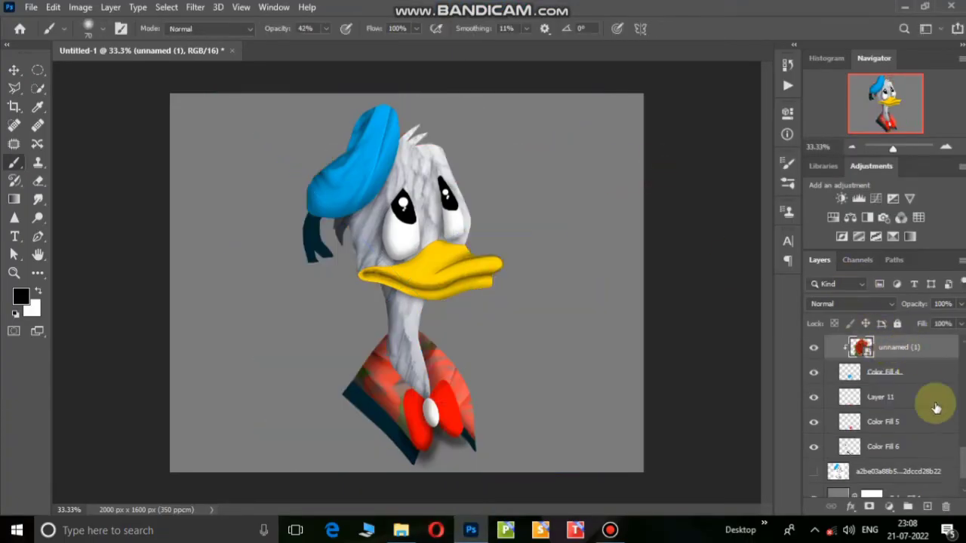
left_click_drag(931, 403, 909, 407)
right_click(895, 397)
left_click(755, 332)
scroll(943, 434, "up", 2)
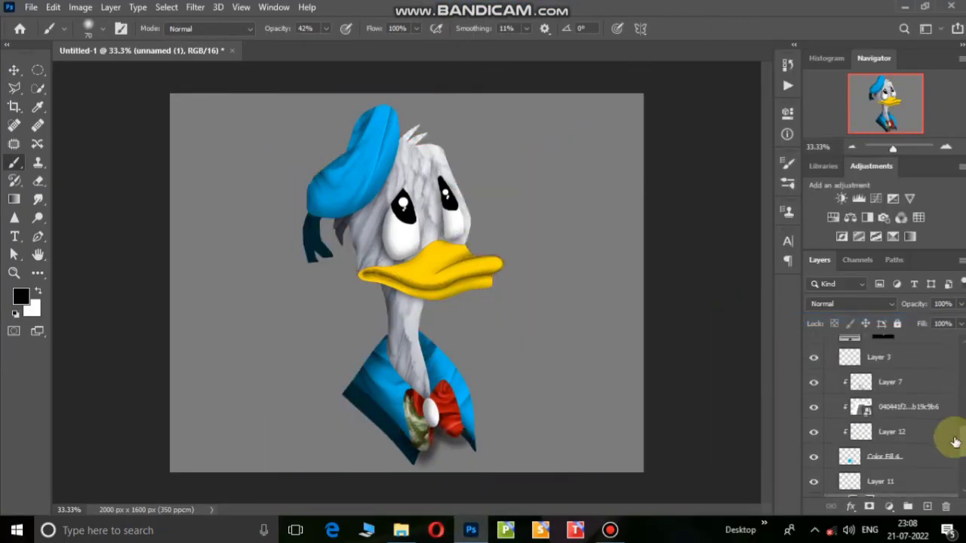
left_click(922, 428)
scroll(911, 427, "down", 2)
Scale, narrow and slightly tilt the roses image to fit Donald's bow.
left_click(898, 379)
key("ctrl+t")
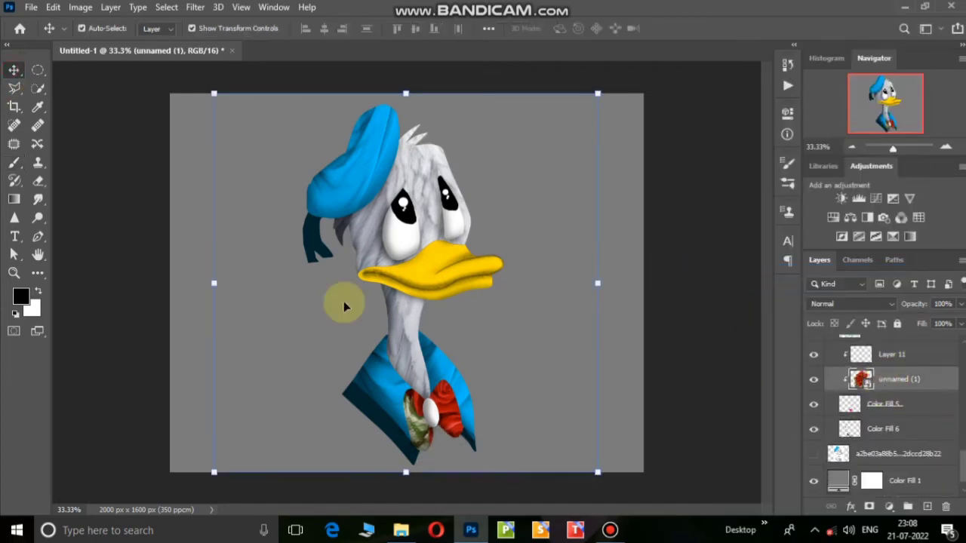
left_click_drag(405, 93, 405, 320)
left_click_drag(214, 395, 355, 394)
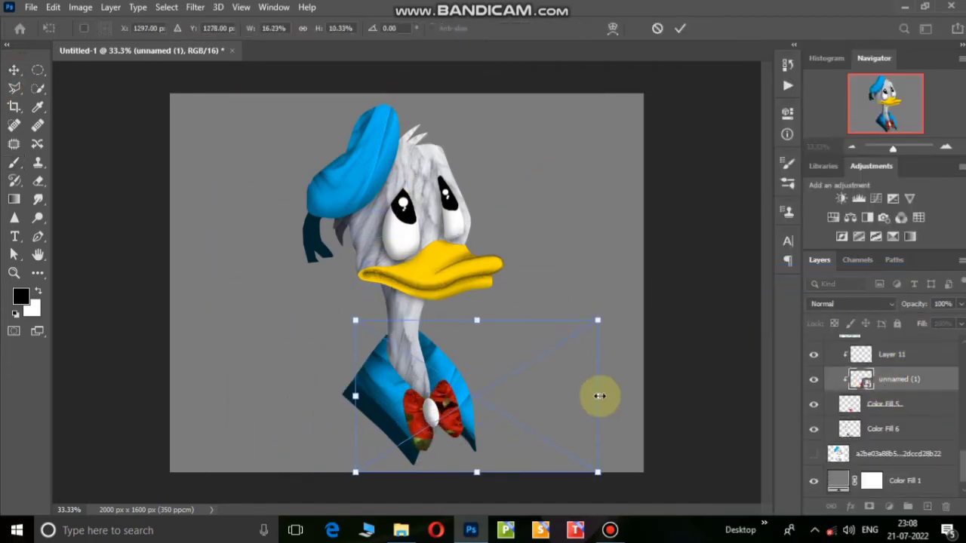
left_click_drag(598, 394, 549, 394)
left_click_drag(550, 302, 560, 365)
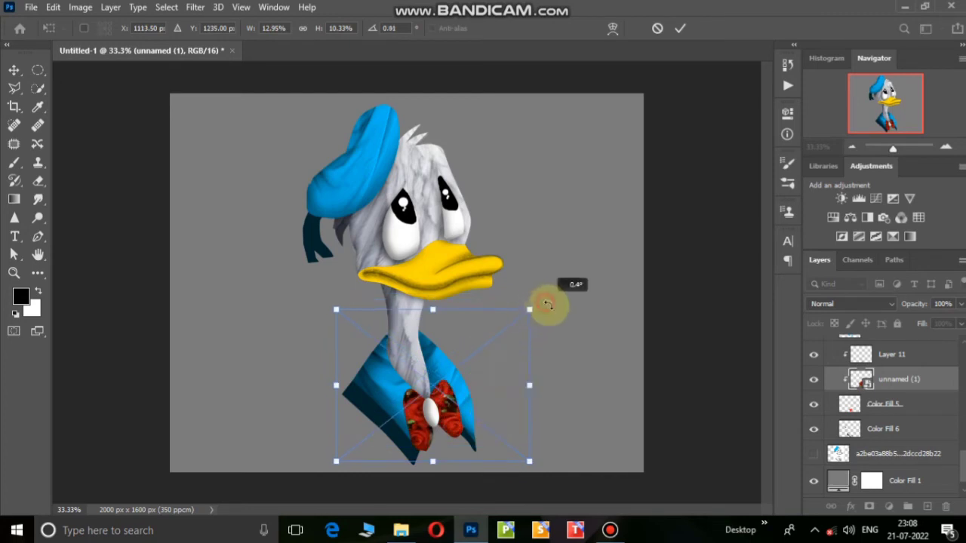
key("Escape")
Blend the roses layer in Linear Burn at 45% opacity.
key("b")
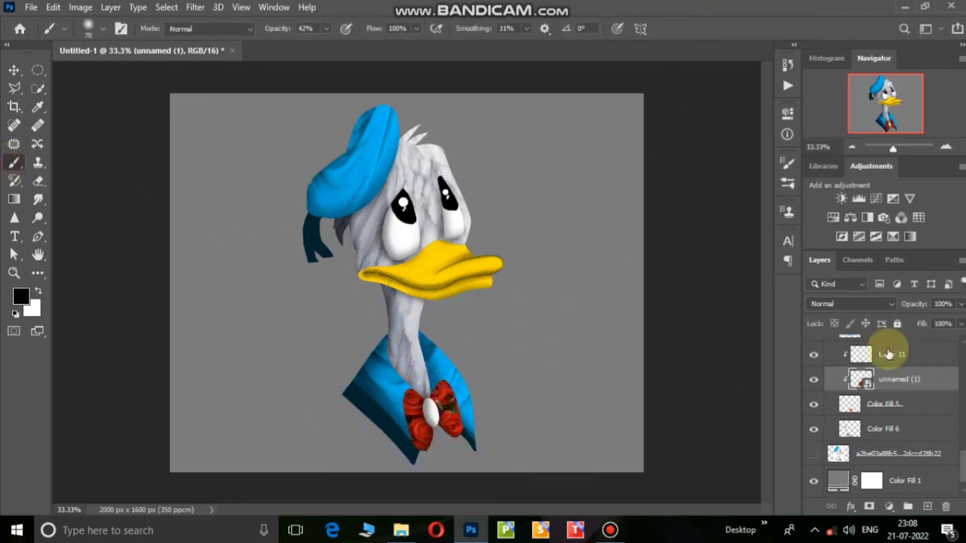
left_click(852, 303)
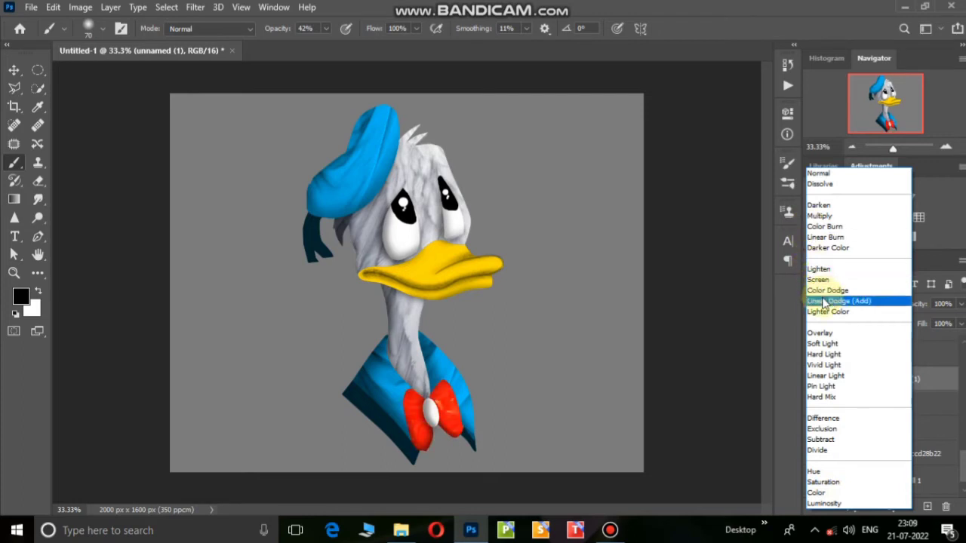
left_click(825, 237)
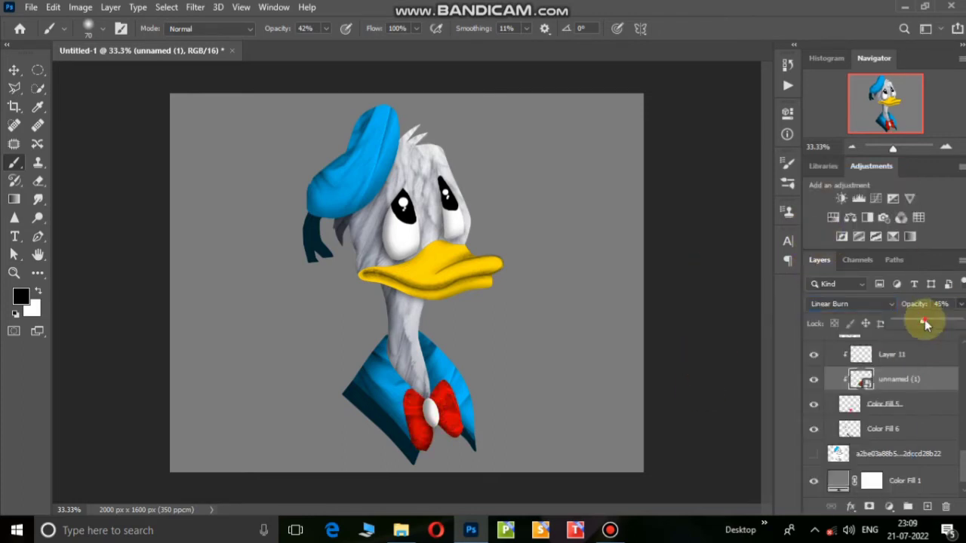
Select the colouring layers from Layer 9 down and group them into Group 2.
scroll(954, 347, "up", 5)
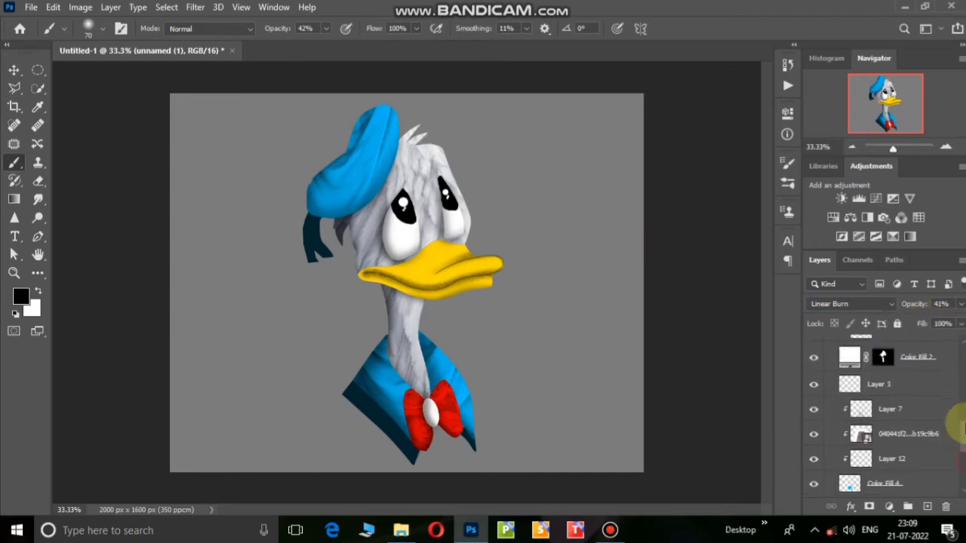
left_click(954, 344)
scroll(955, 347, "down", 3)
scroll(906, 420, "down", 2)
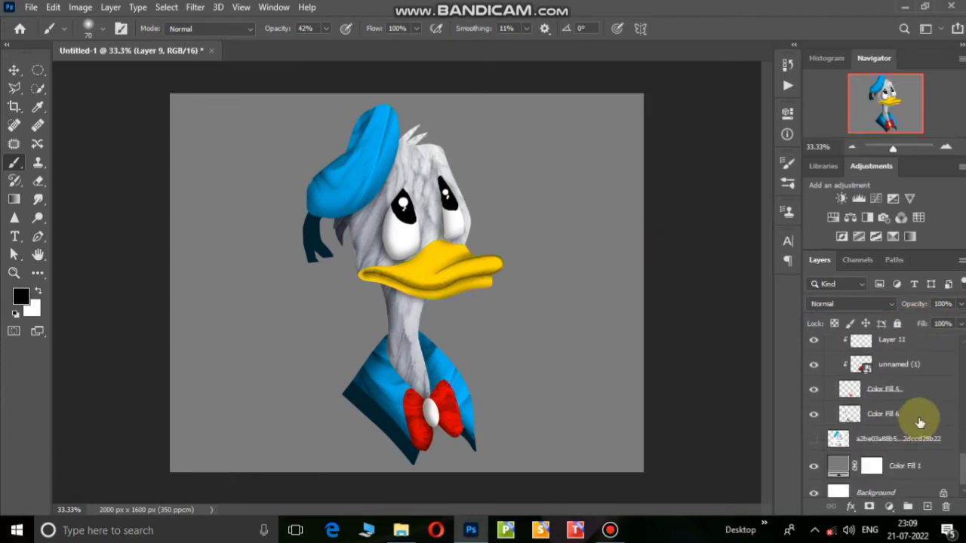
left_click(906, 421, "shift")
key("ctrl+g")
Toggle Group 2 to compare against the sketch, then hide the pencil sketch layer.
left_click(813, 344)
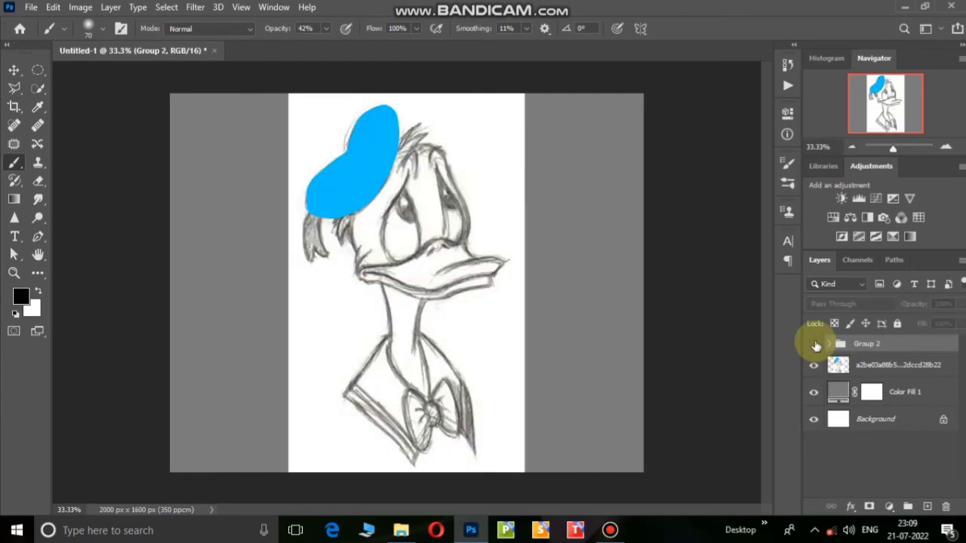
left_click(814, 344)
left_click(813, 344)
left_click(814, 344)
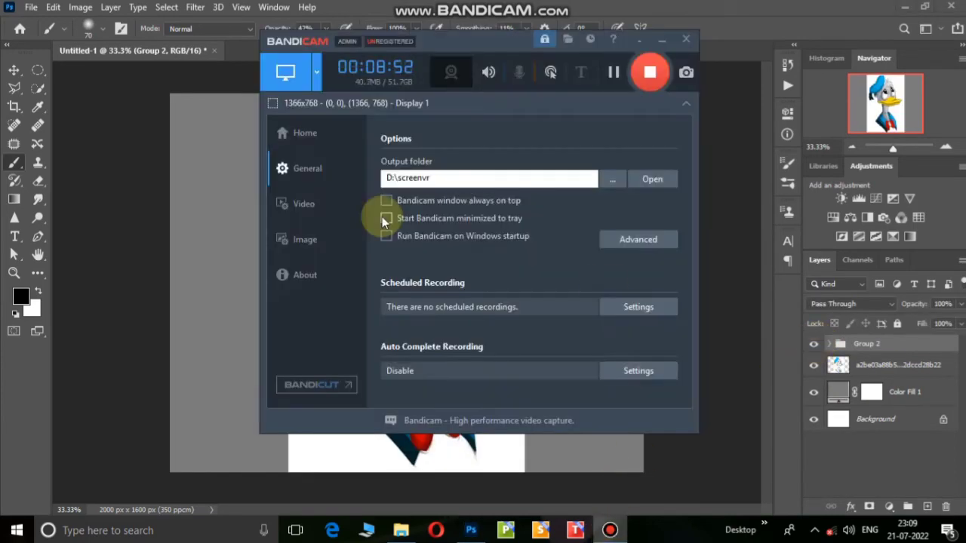
left_click(813, 344)
left_click(814, 344)
left_click(813, 344)
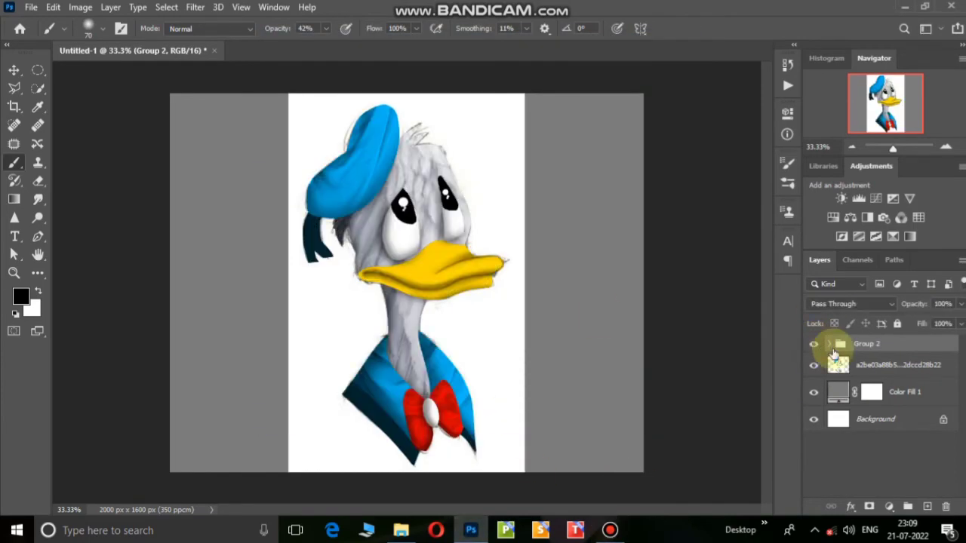
left_click(813, 364)
left_click(887, 398)
Change the grey Color Fill 1 background to a dark blue sampled from Donald.
left_click(898, 420)
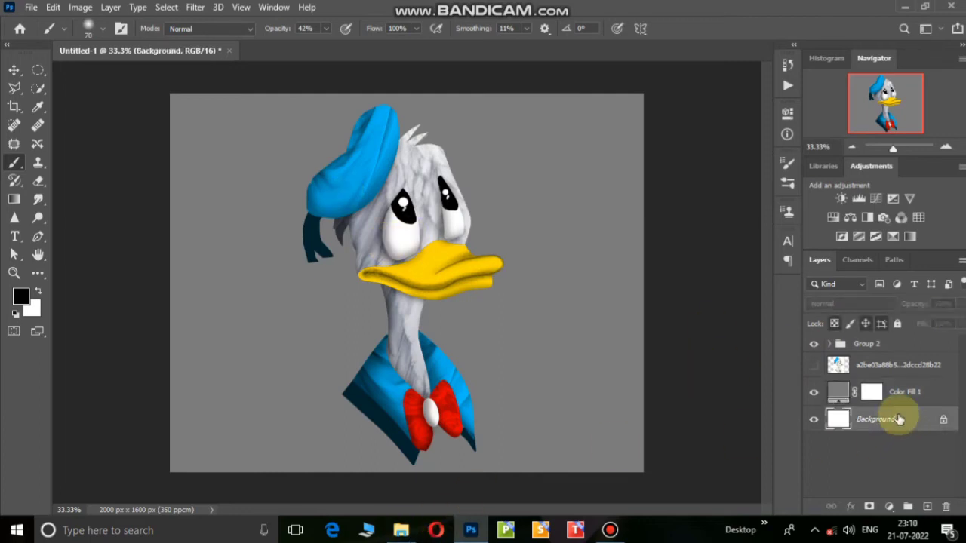
double_click(836, 391)
left_click(392, 387)
left_click(371, 179)
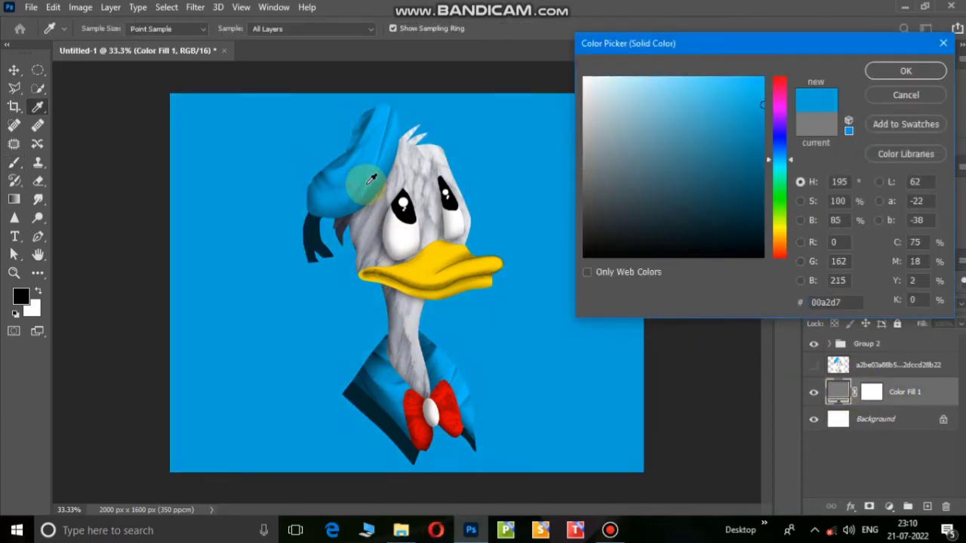
left_click(369, 162)
left_click(363, 124)
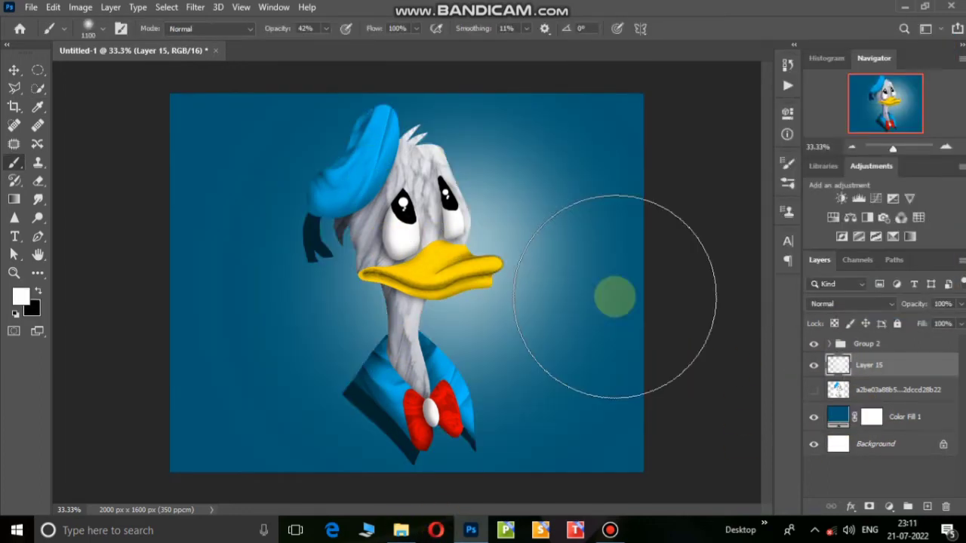
Paint a black bottom edge and white glow on Layer 15, then set it to 64% opacity.
key("x")
left_click_drag(201, 416, 453, 427)
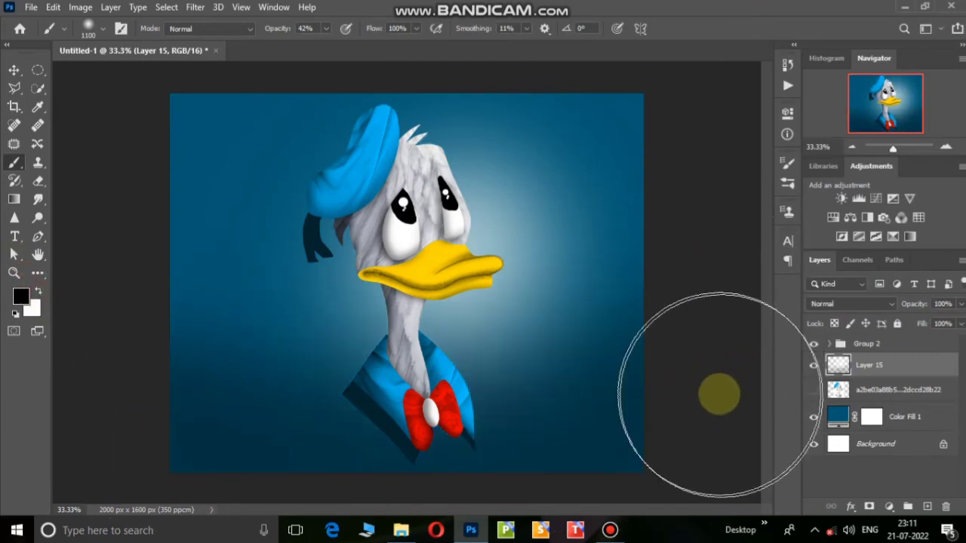
key("bracketleft")
key("bracketleft")
key("bracketleft")
key("bracketright")
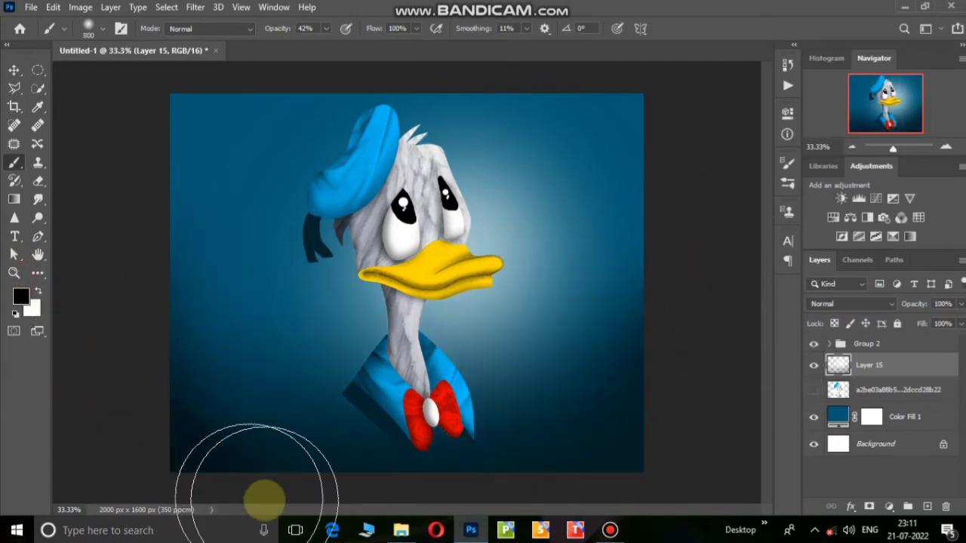
key("x")
mouse_move(216, 168)
left_mouse_down()
mouse_move(478, 80)
mouse_move(640, 181)
left_mouse_up()
mouse_move(188, 128)
left_mouse_down()
mouse_move(323, 323)
mouse_move(347, 400)
left_mouse_up()
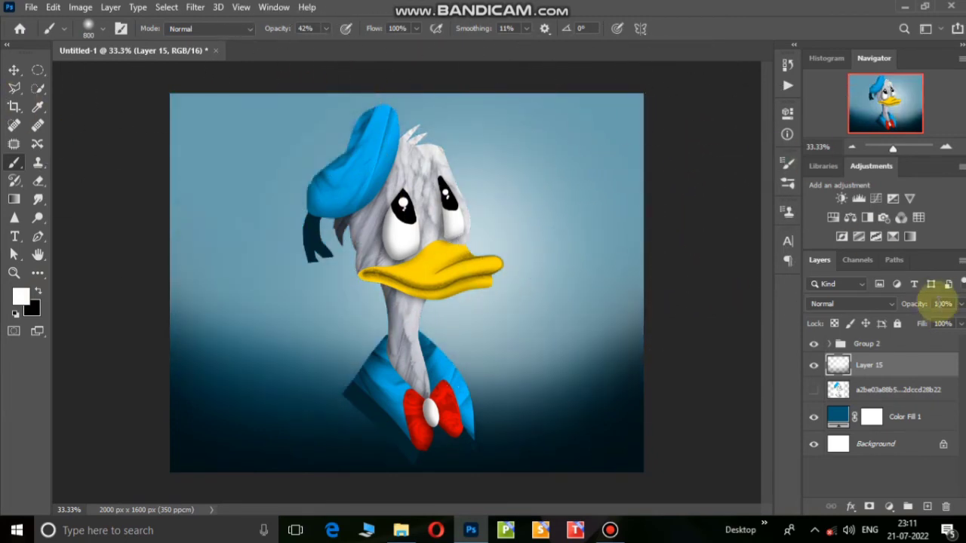
mouse_move(940, 304)
left_mouse_down()
mouse_move(938, 323)
mouse_move(925, 316)
left_mouse_up()
Add a second white glow layer behind Donald, tone it down, and lower Layer 15 to 33%.
left_click(928, 506)
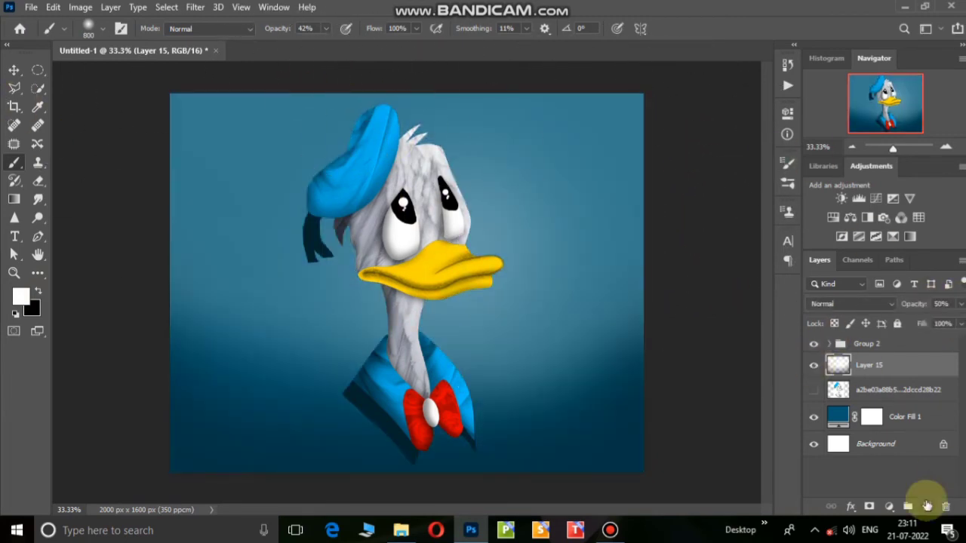
mouse_move(385, 143)
left_mouse_down()
mouse_move(518, 226)
mouse_move(345, 129)
left_mouse_up()
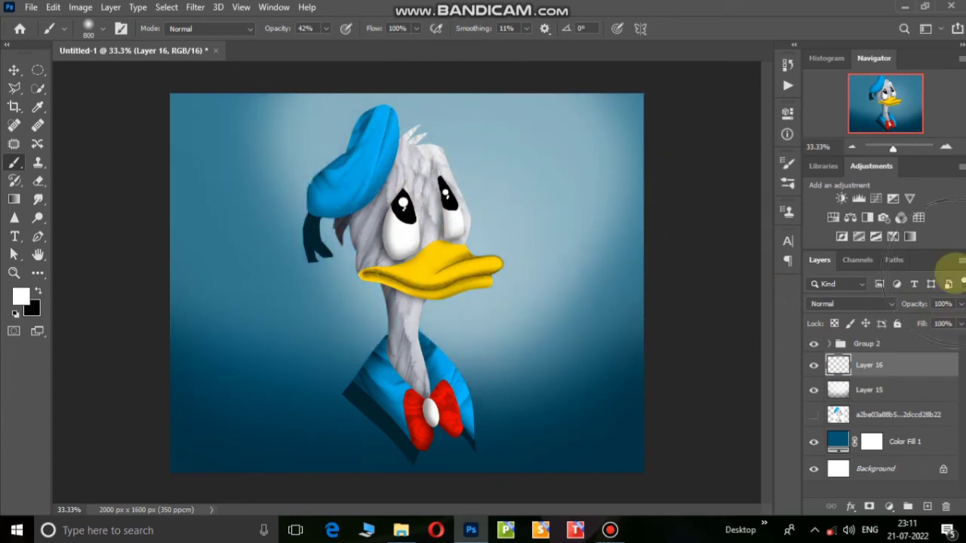
left_click(943, 304)
left_click_drag(929, 326, 918, 325)
left_click(898, 390)
left_click(941, 303)
Drag the cracked-wall texture image from the png/texture folder into Photoshop.
left_click(868, 414)
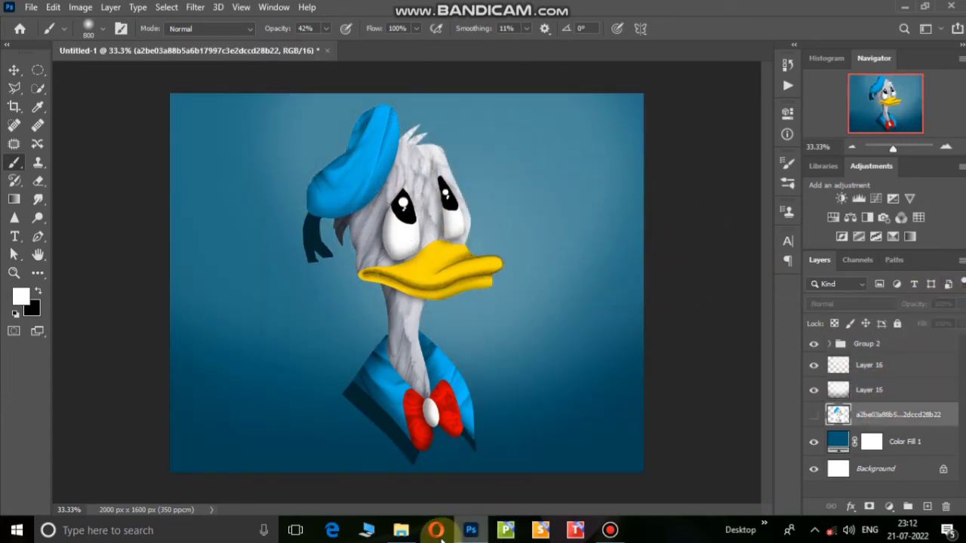
left_click(401, 530)
left_click(236, 113)
double_click(243, 267)
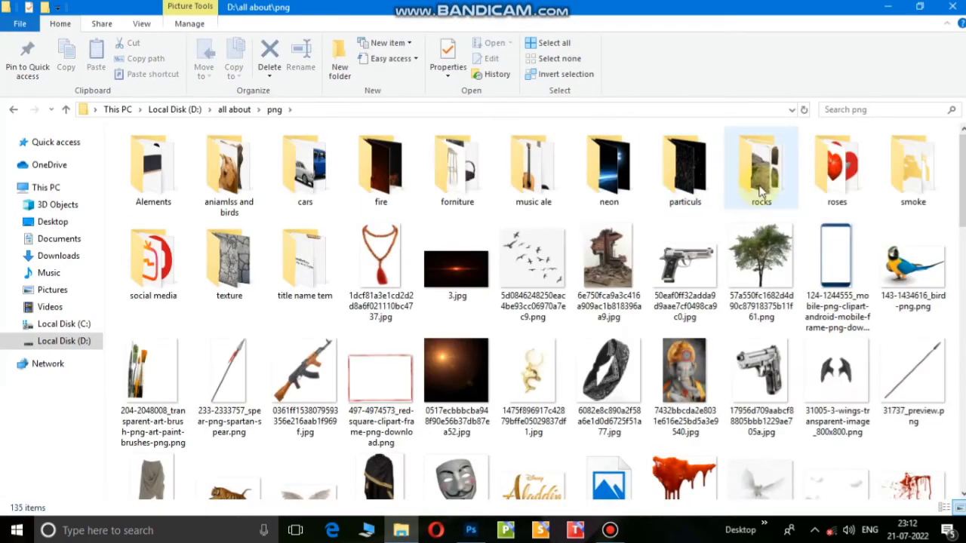
double_click(230, 246)
mouse_move(771, 257)
left_mouse_down()
mouse_move(487, 500)
mouse_move(556, 298)
left_mouse_up()
Enlarge the texture to cover the canvas and blend it in Screen at 29% opacity.
left_click_drag(642, 97, 646, 80)
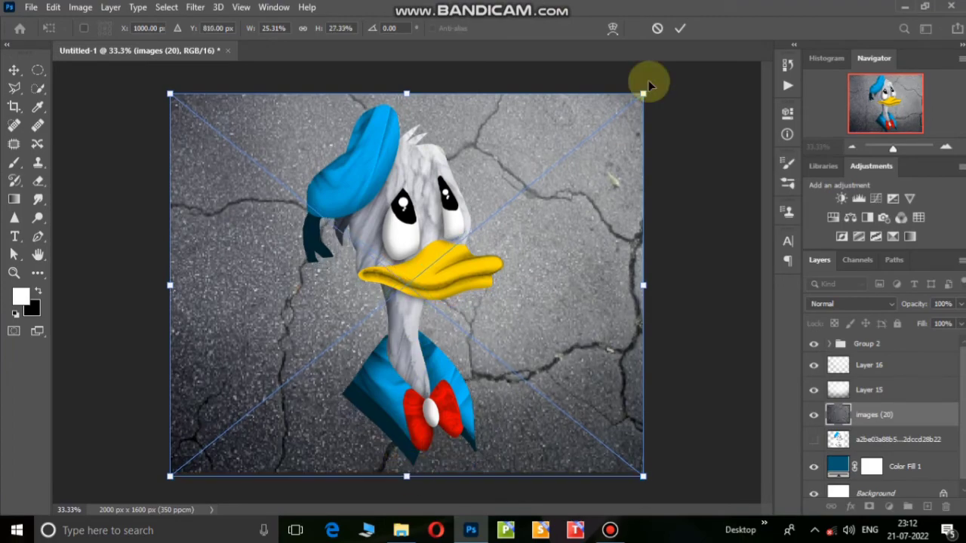
key("Return")
left_click(851, 303)
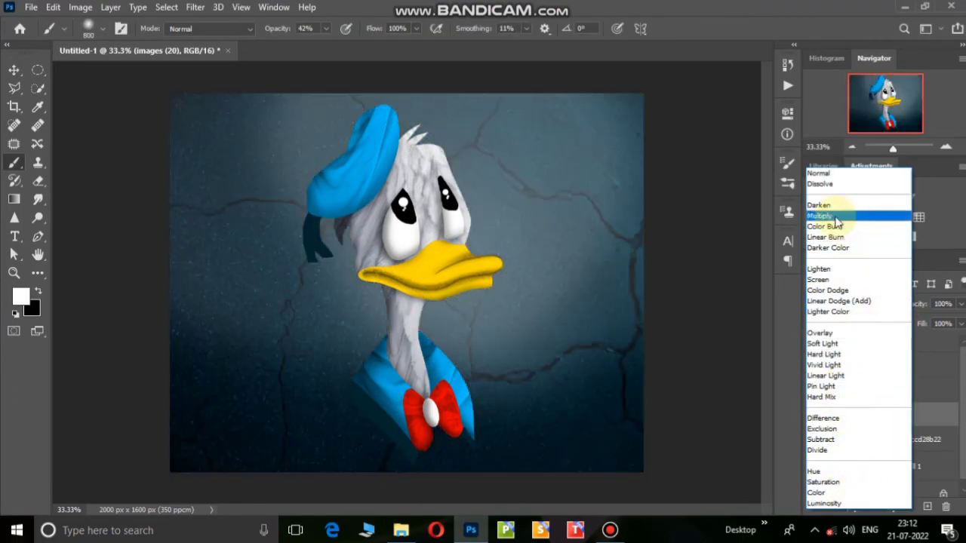
left_click(822, 279)
left_click_drag(961, 304, 920, 323)
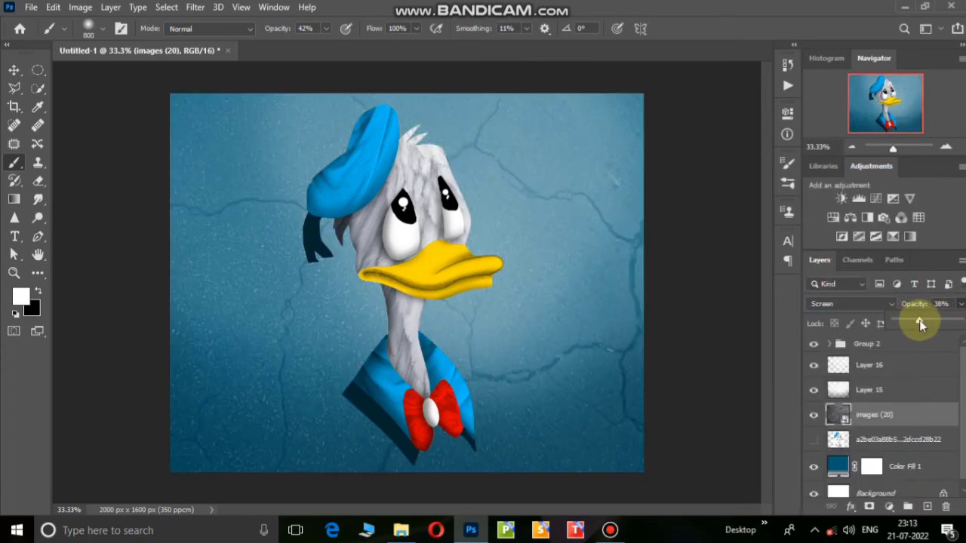
Mask the texture with black brush strokes over Donald's head, left side and lower right.
key("e")
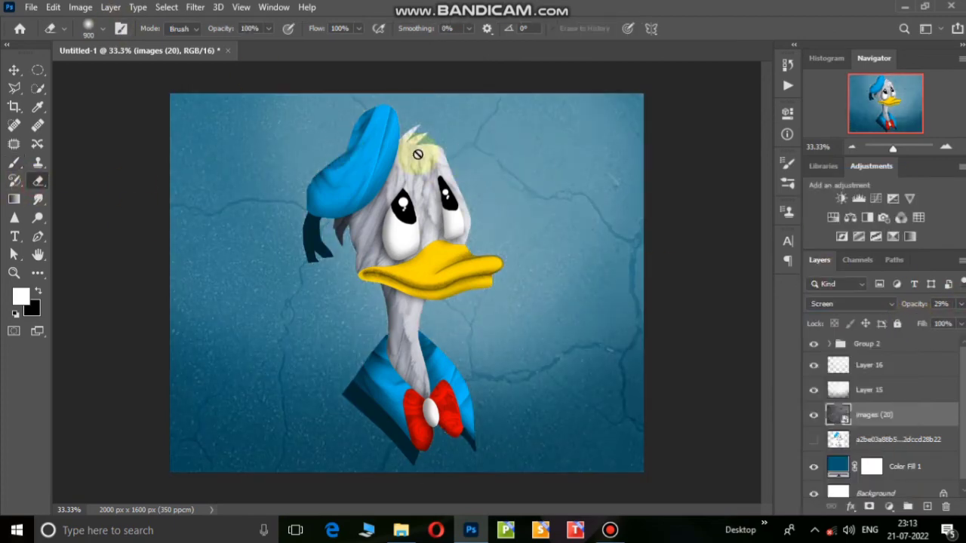
left_click(38, 292)
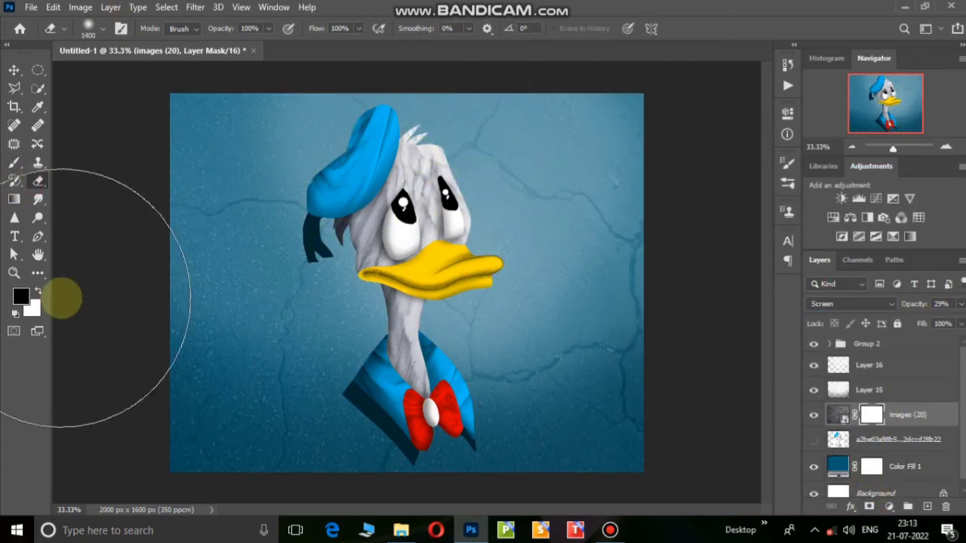
left_click(478, 305)
key("b")
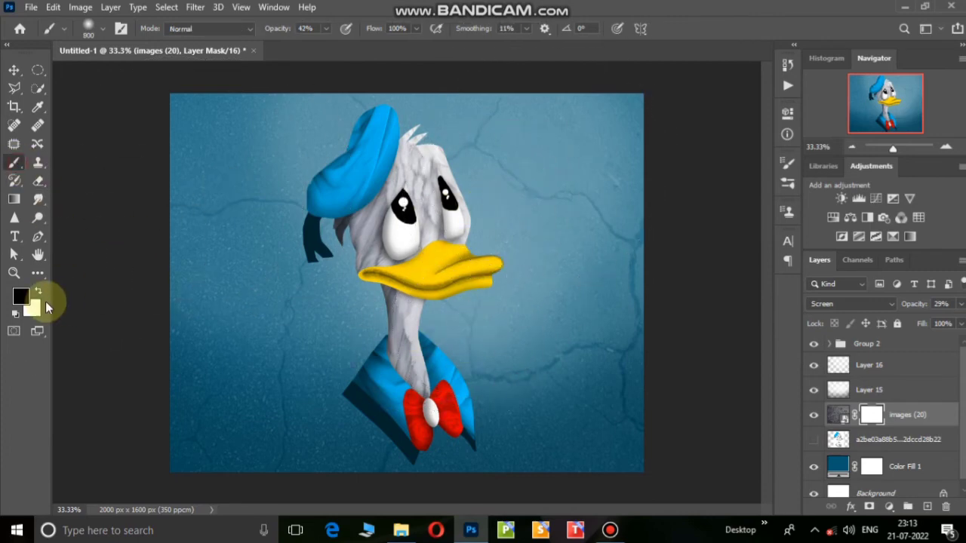
mouse_move(483, 203)
left_mouse_down()
mouse_move(485, 399)
mouse_move(388, 102)
mouse_move(317, 295)
left_mouse_up()
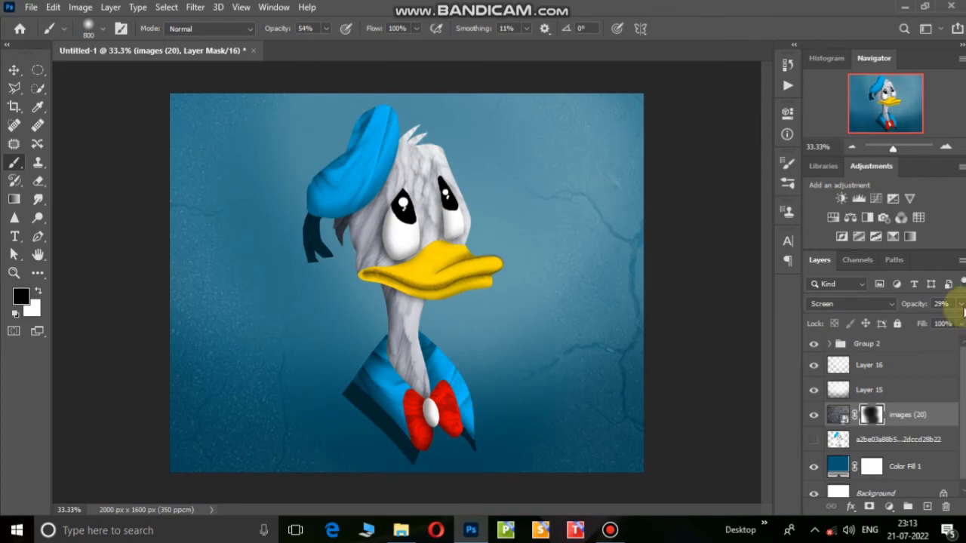
left_click_drag(611, 384, 549, 366)
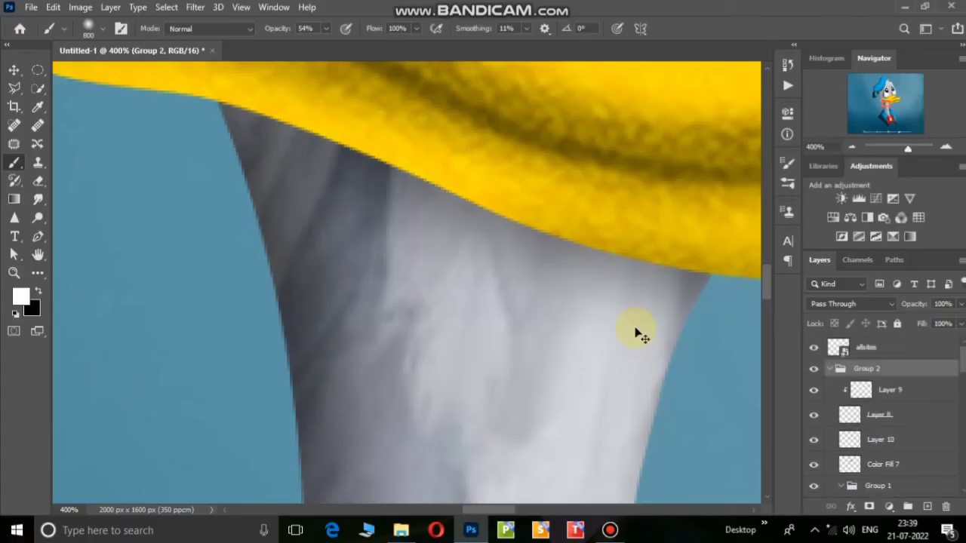
Zoom out to 33.3% to view the finished Donald artwork with its social handles row.
key("ctrl+minus")
key("ctrl+minus")
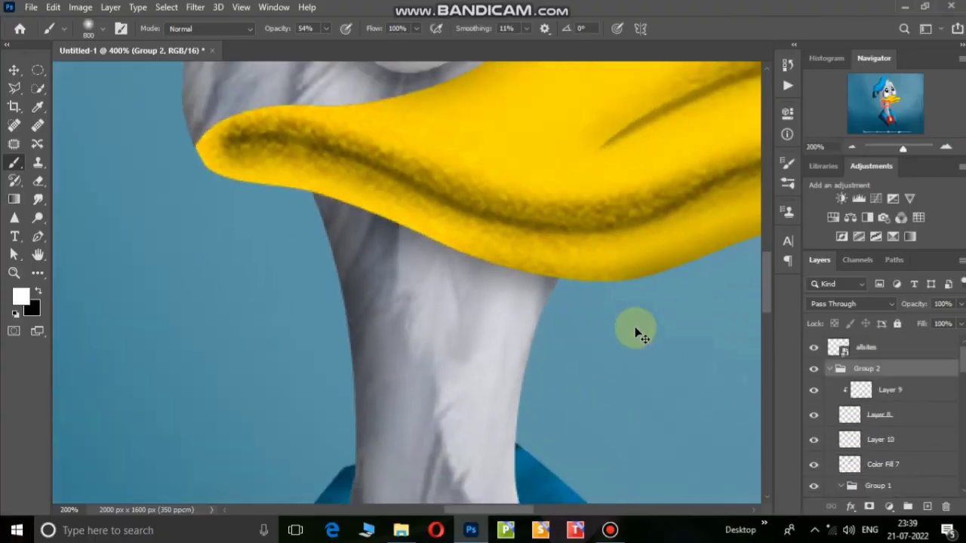
key("ctrl+minus")
key("ctrl+minus")
key("ctrl+minus")
key("ctrl+minus")
key("ctrl+minus")
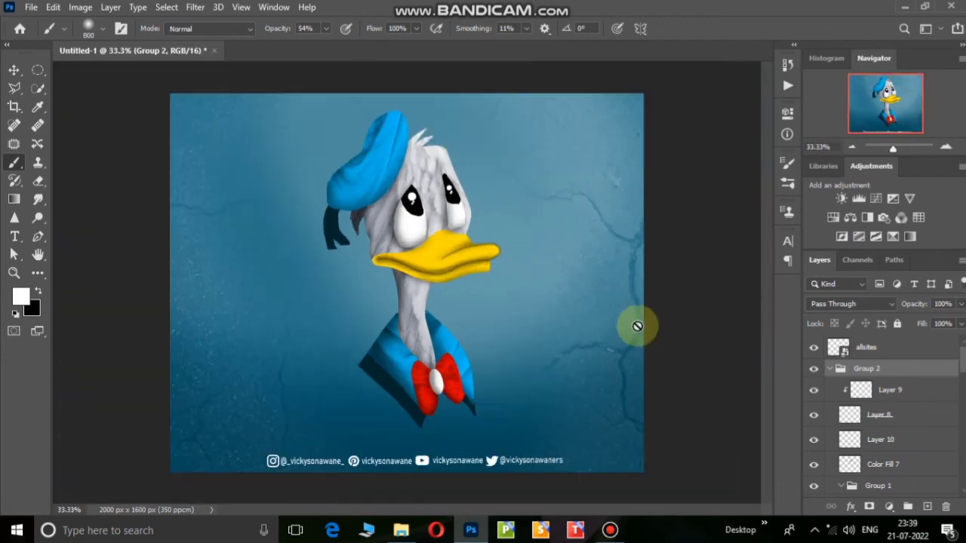